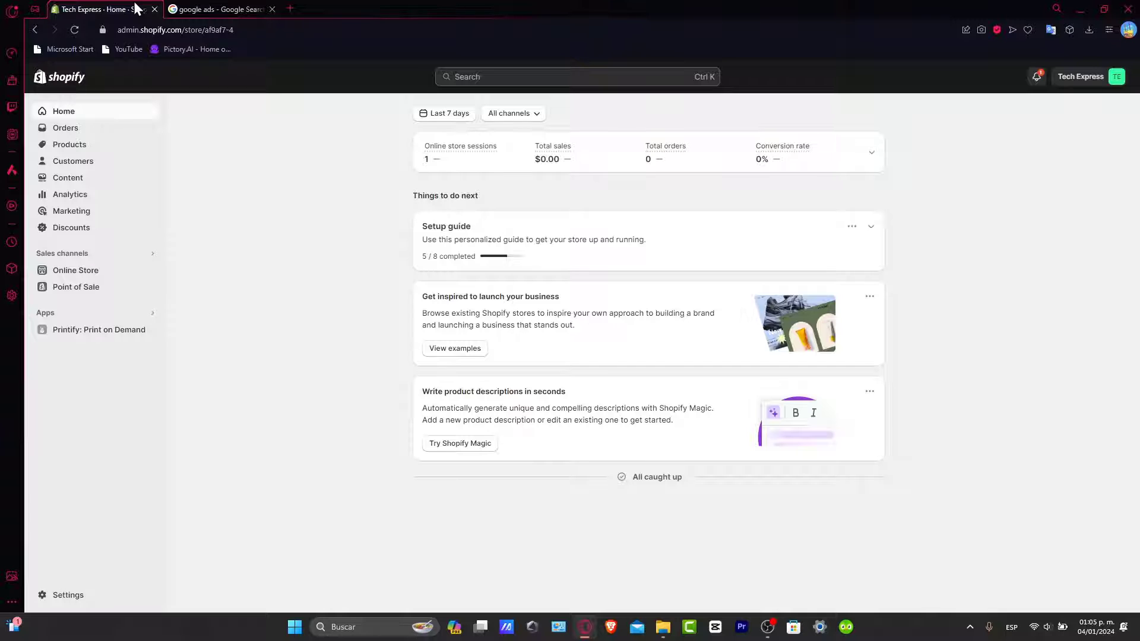
# Switch the Google Ads site language to Ireland - English from the footer.
pyautogui.click(220, 9)
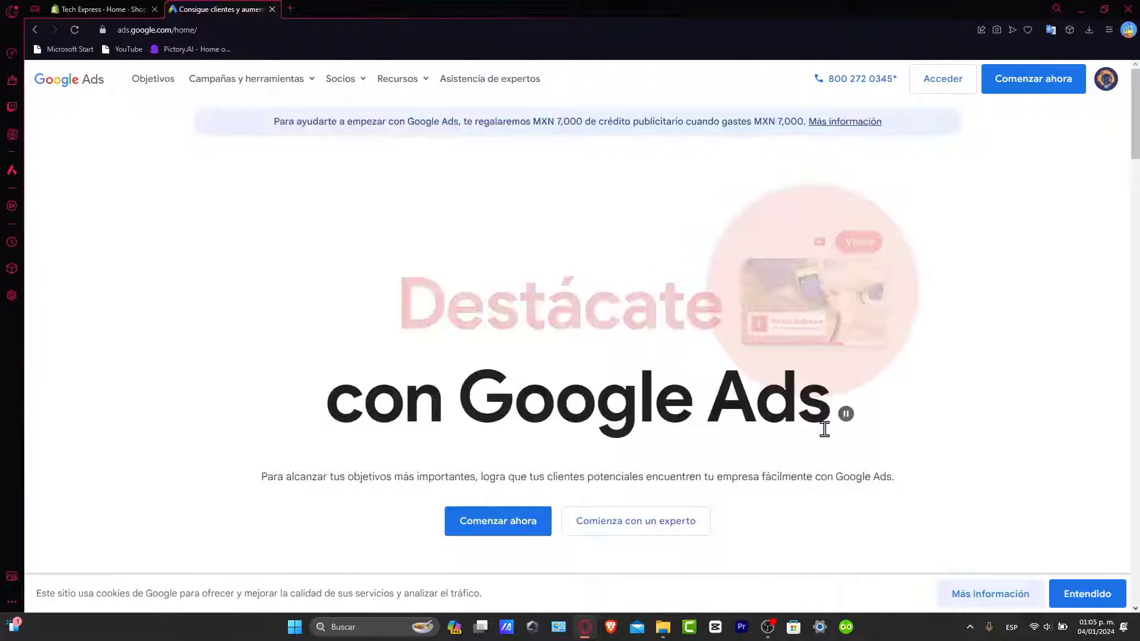
pyautogui.scroll(-10, 997, 345)
pyautogui.scroll(-10, 997, 332)
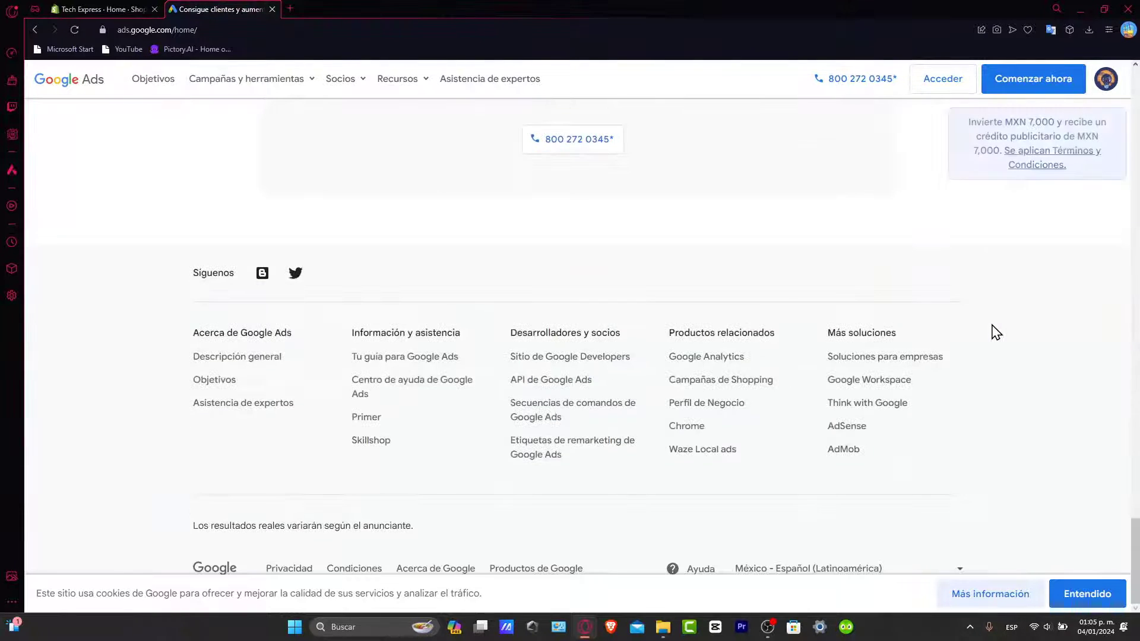
pyautogui.click(867, 573)
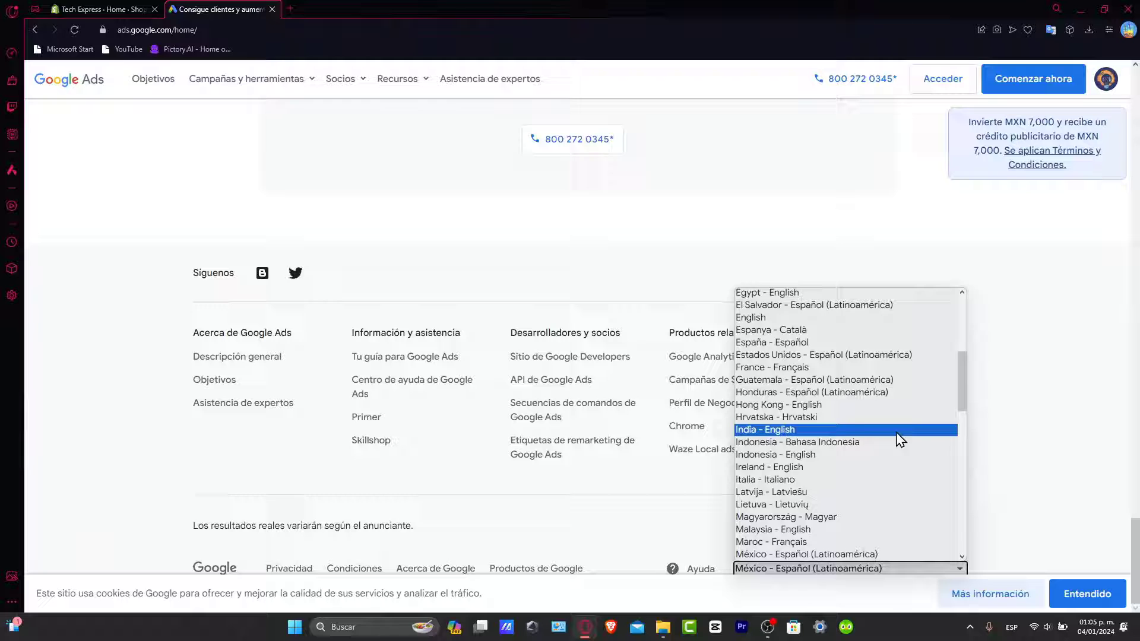
pyautogui.click(889, 470)
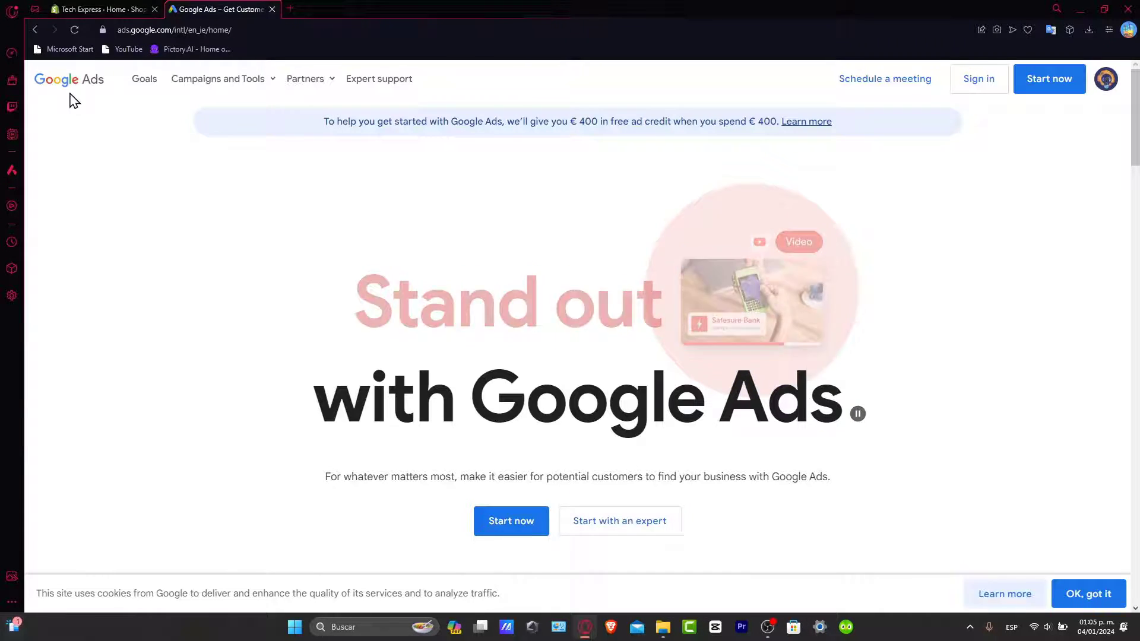
# Return to the Shopify store admin and check its alerts.
pyautogui.click(110, 5)
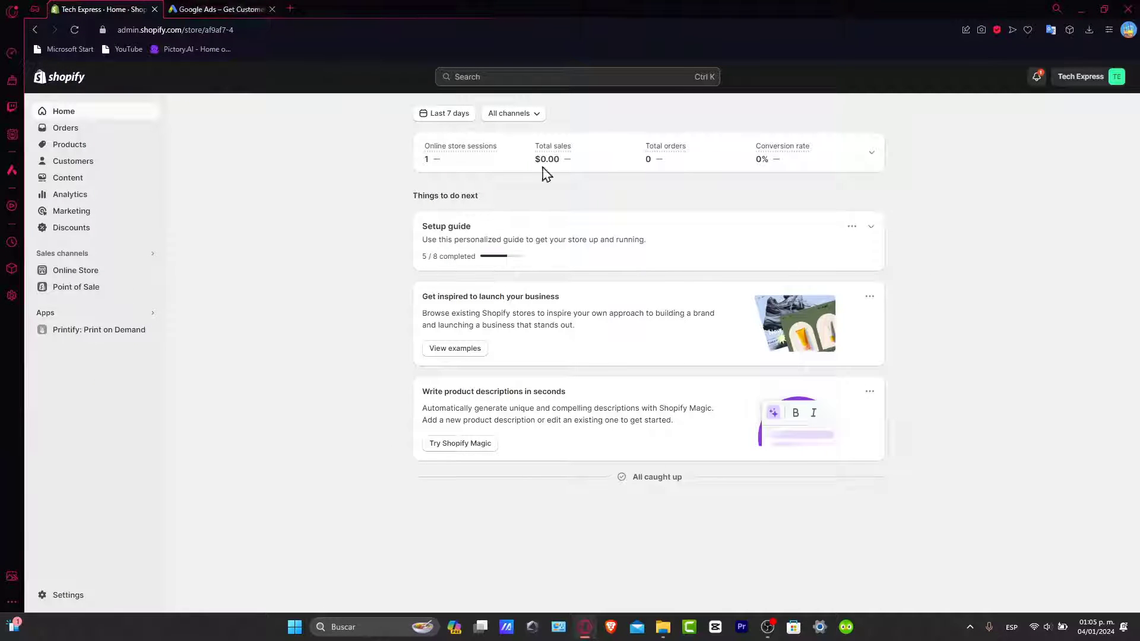
pyautogui.click(1036, 77)
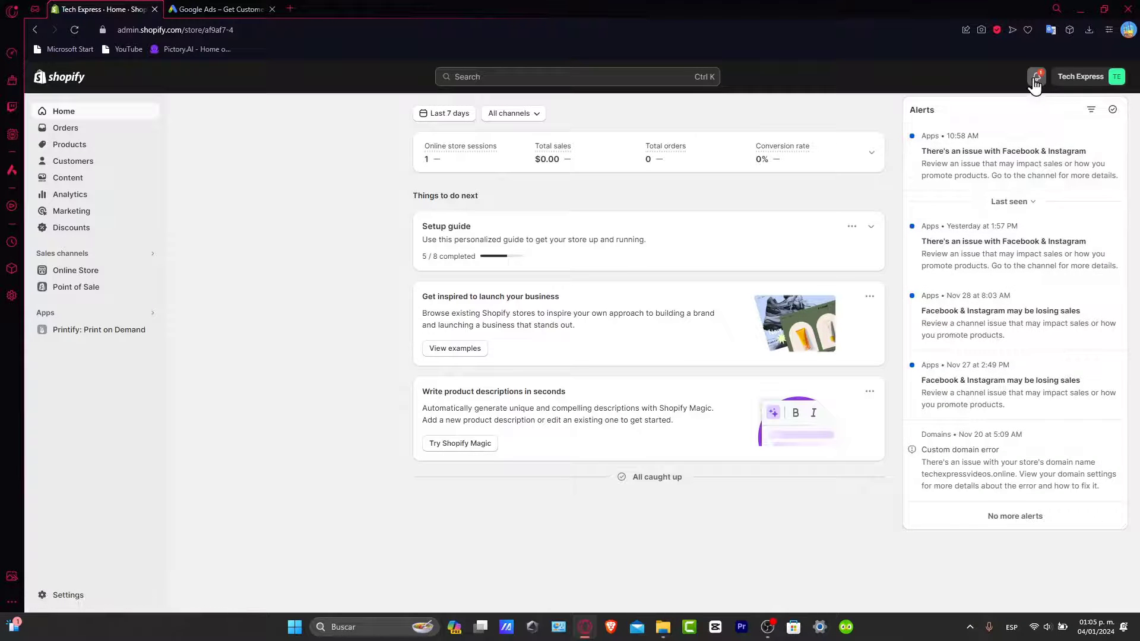
pyautogui.click(1034, 83)
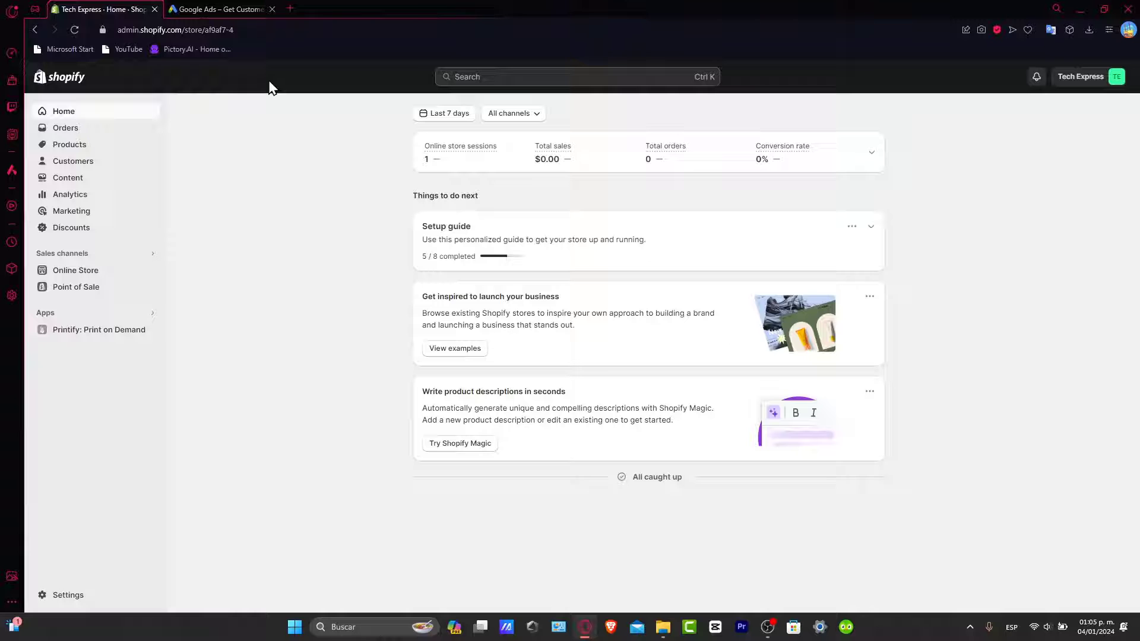
# Back in Google Ads, start creating the first campaign.
pyautogui.click(236, 7)
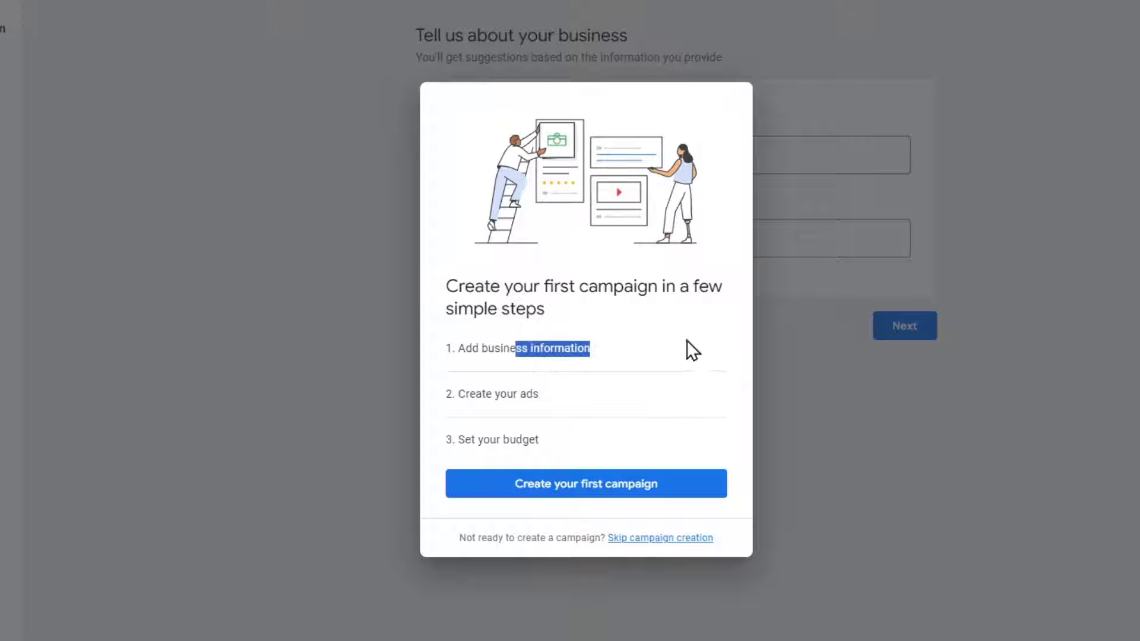
pyautogui.moveTo(461, 394); pyautogui.dragTo(585, 416)
pyautogui.moveTo(465, 439); pyautogui.dragTo(553, 478)
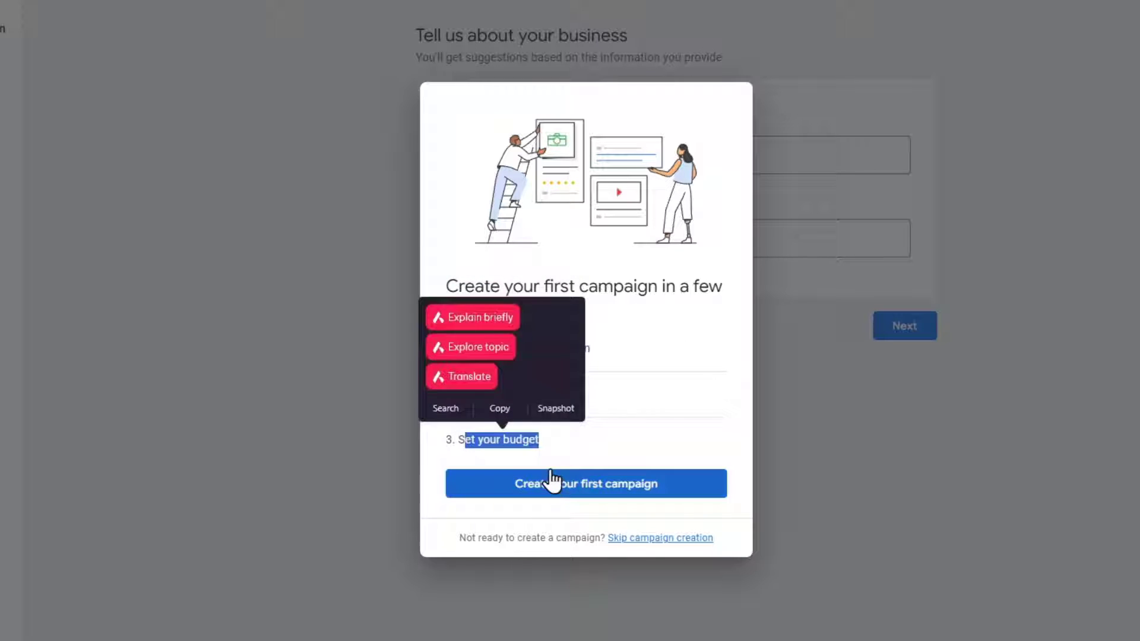
pyautogui.click(553, 478)
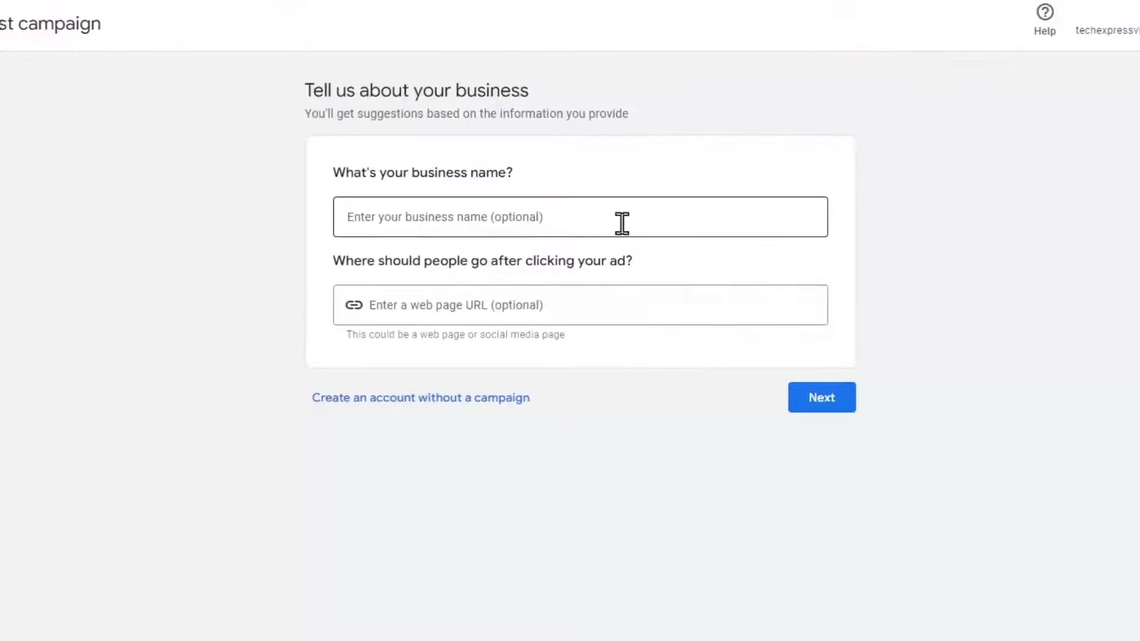
# Enter 'Pop Blocks' as the business name and move to the web page URL field.
pyautogui.click(621, 223)
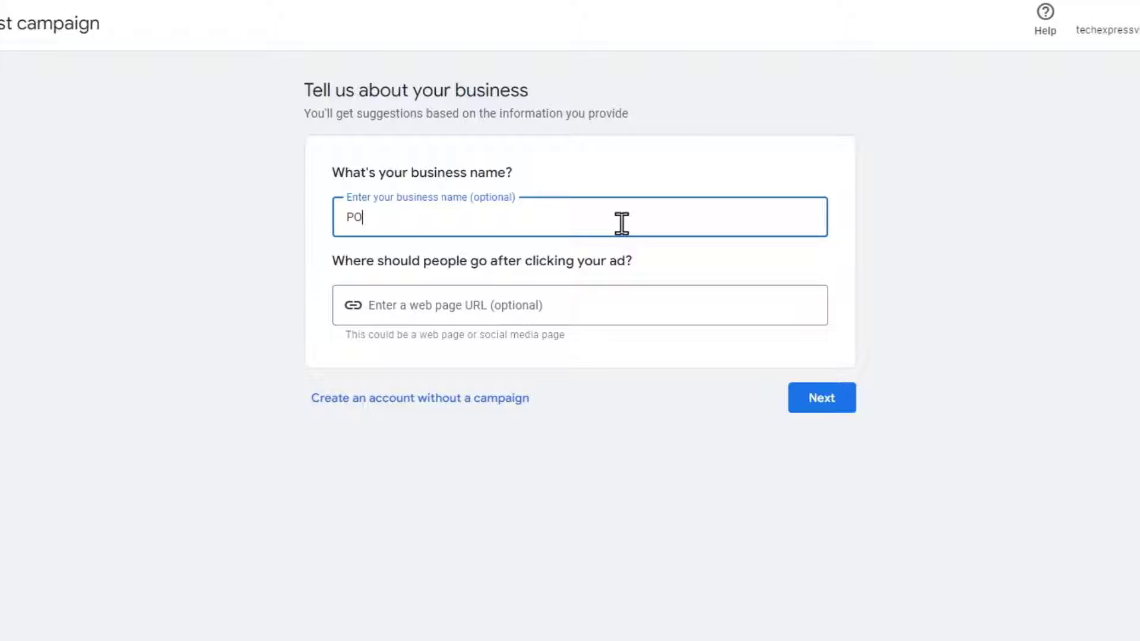
pyautogui.write('Pop Blocks')
pyautogui.click(511, 298)
pyautogui.moveTo(438, 265); pyautogui.dragTo(643, 279)
pyautogui.click(599, 319)
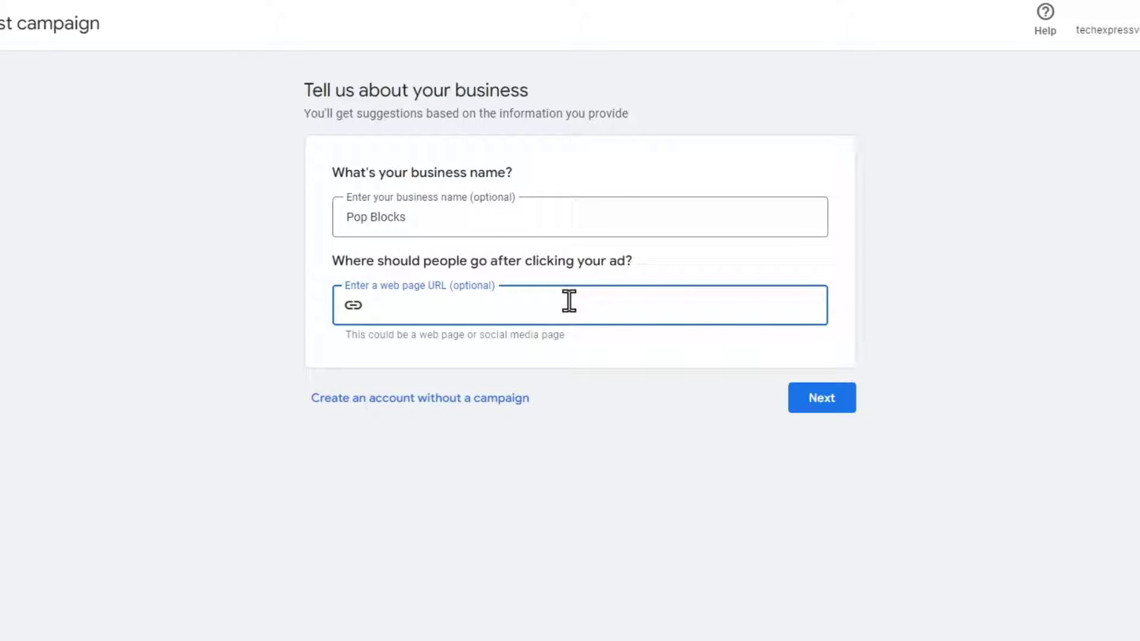
# In Shopify Settings > Domains, select the christmashomedecors.myshopify.com address.
pyautogui.click(100, 10)
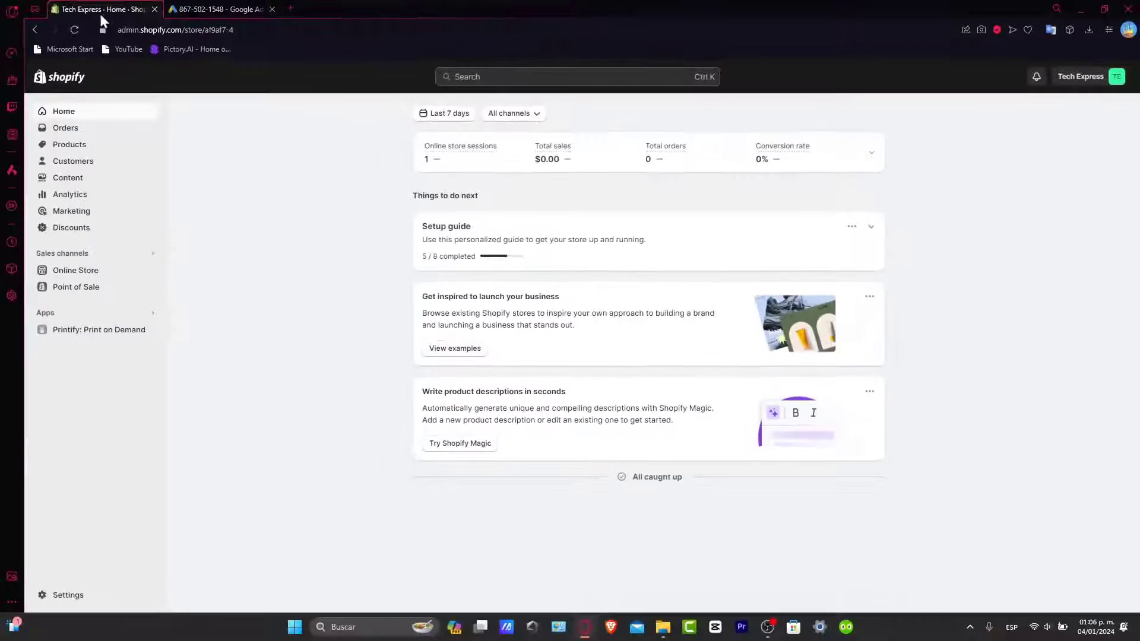
pyautogui.click(76, 597)
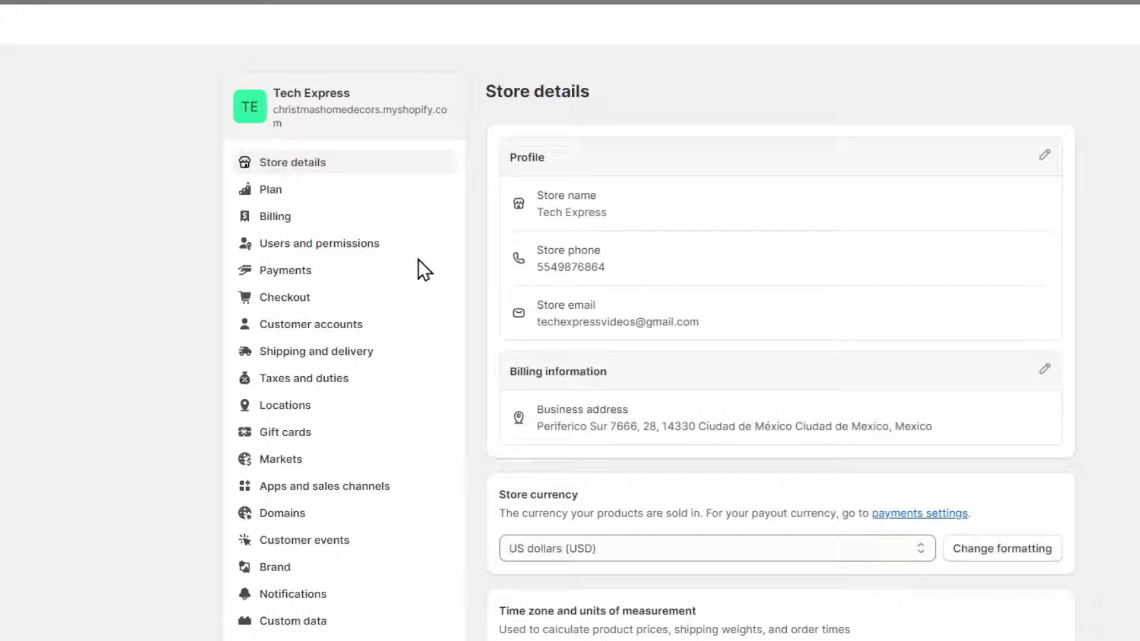
pyautogui.click(333, 514)
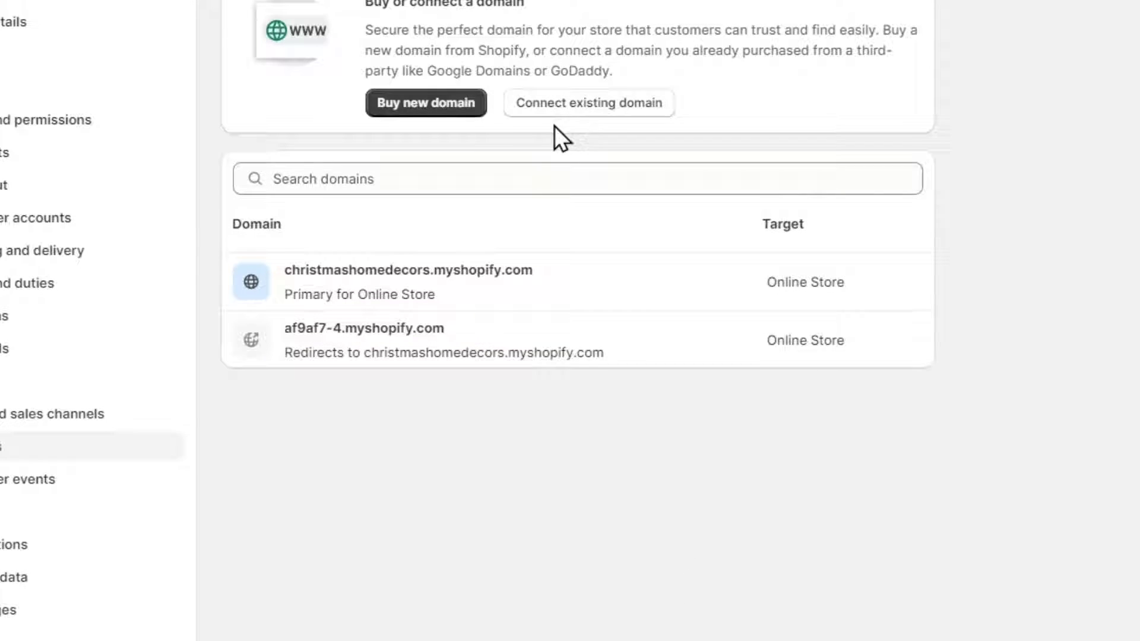
pyautogui.click(595, 323)
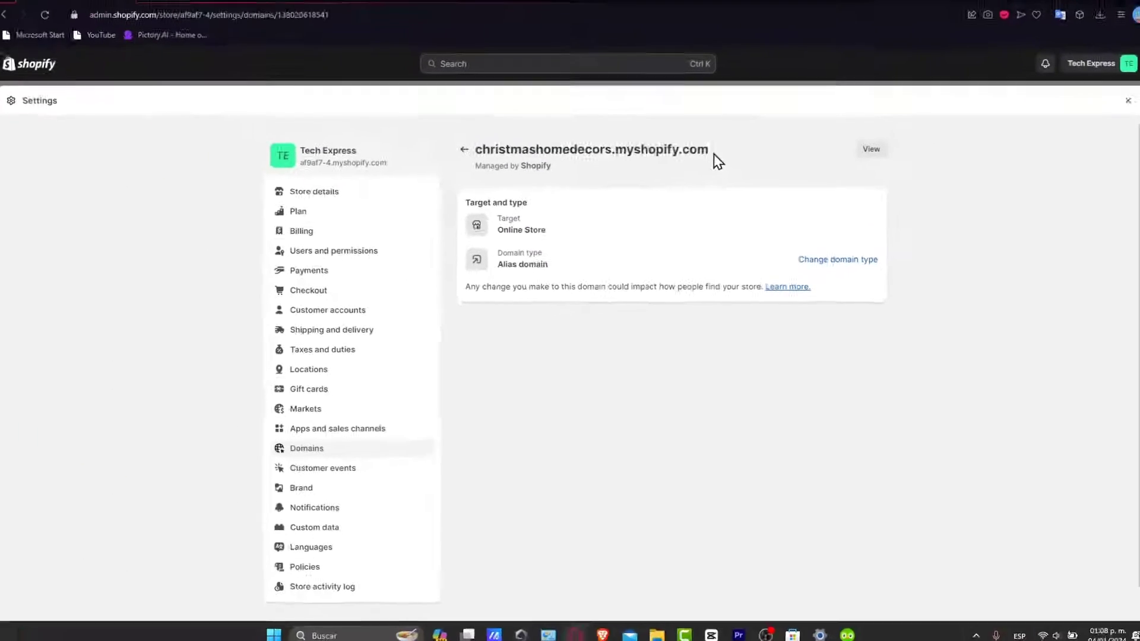
pyautogui.moveTo(714, 155); pyautogui.dragTo(463, 156)
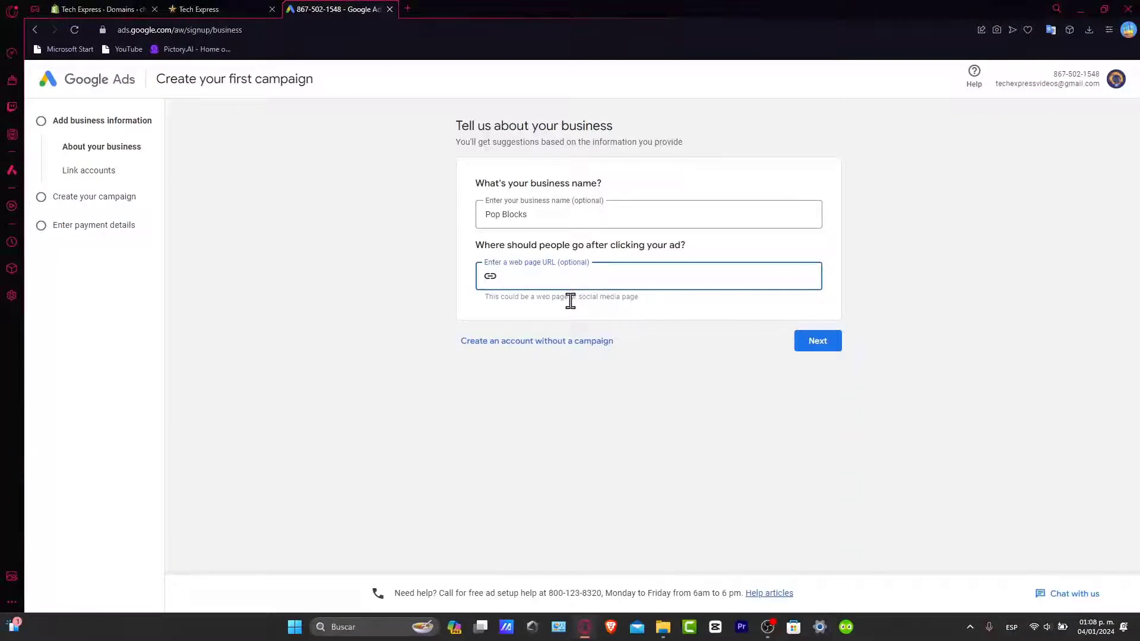
# Submit the business details and continue past Linked accounts to the campaign goal choice.
pyautogui.click(817, 350)
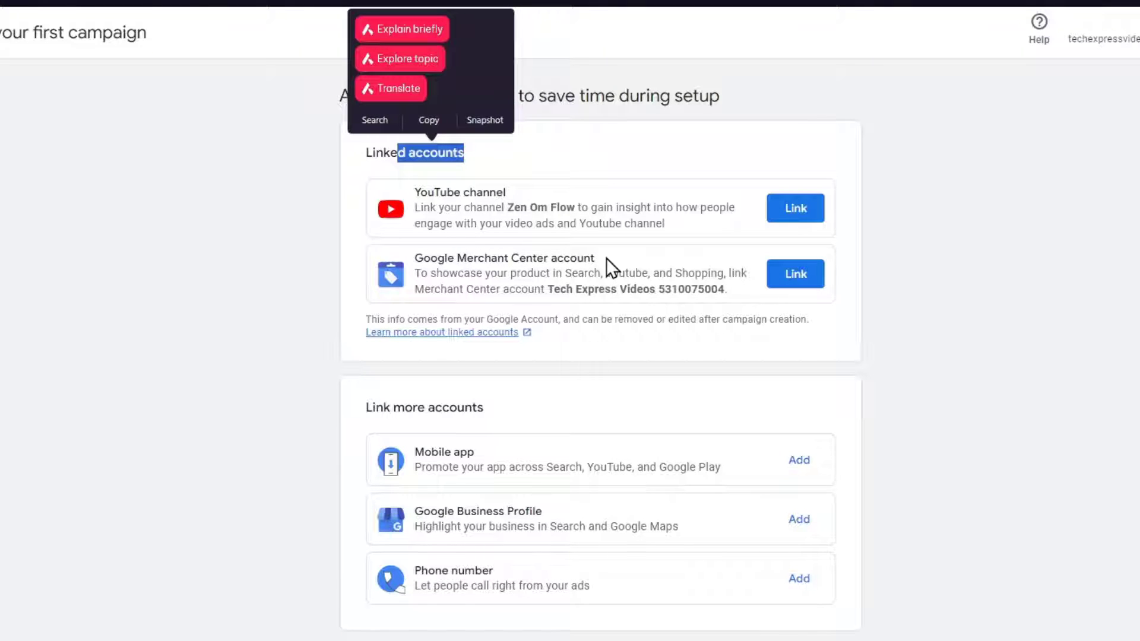
pyautogui.click(943, 512)
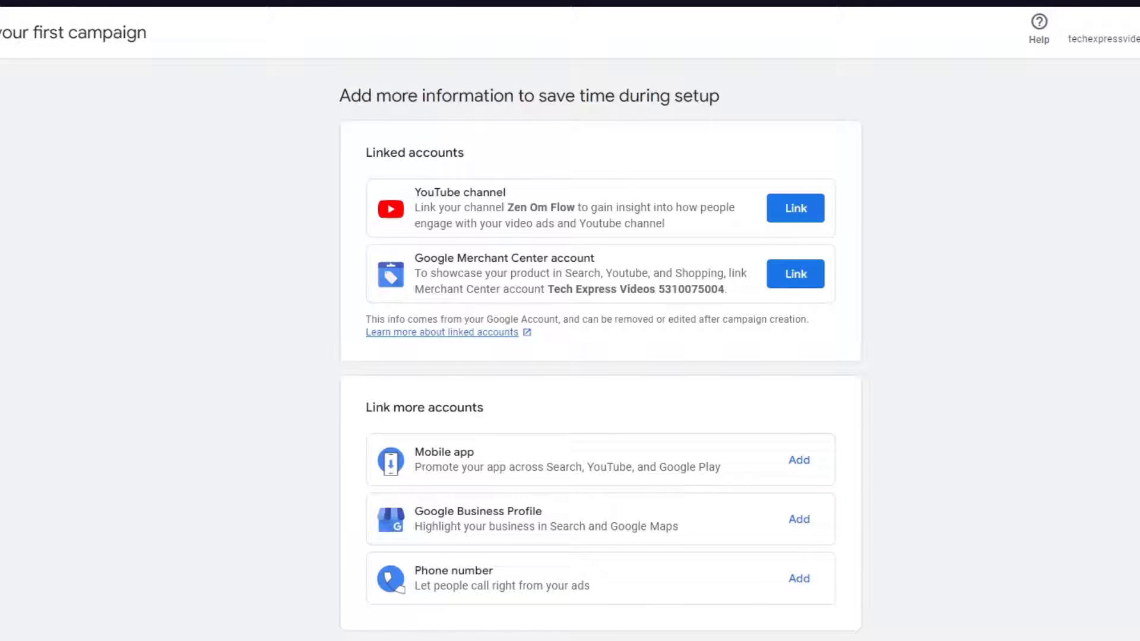
pyautogui.click(842, 639)
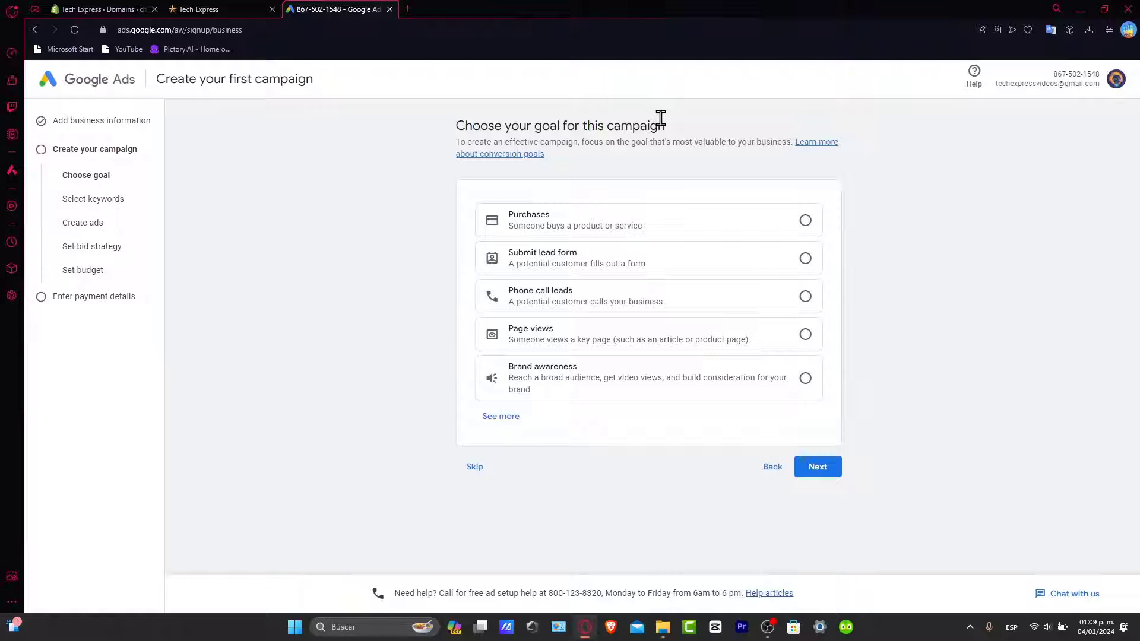
# Choose Brand awareness as the campaign goal and continue.
pyautogui.click(699, 233)
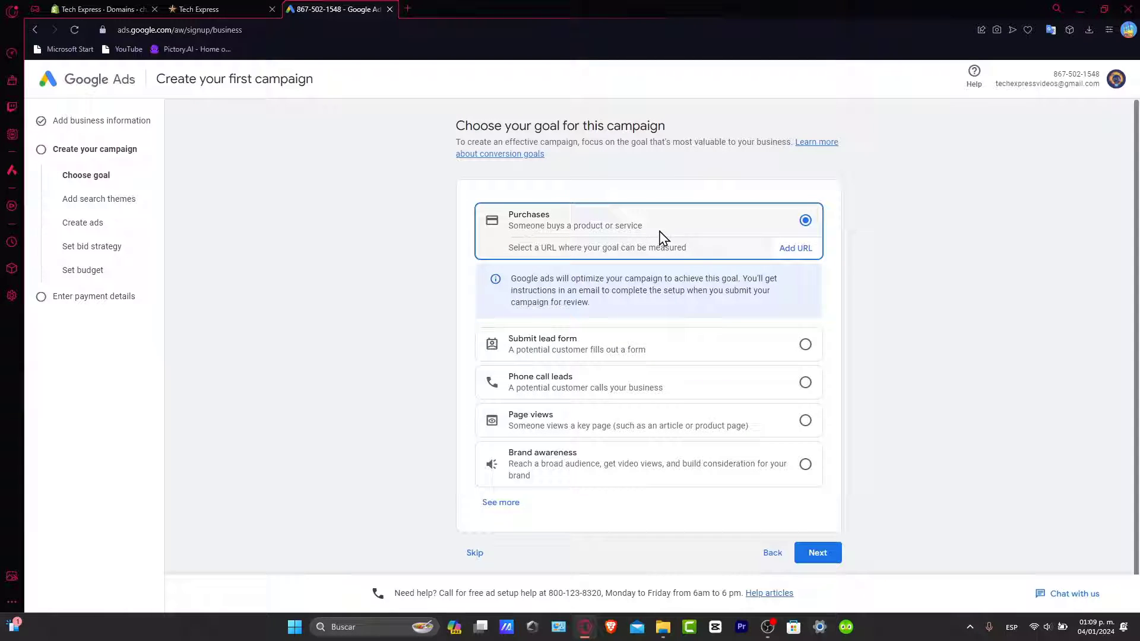
pyautogui.click(615, 466)
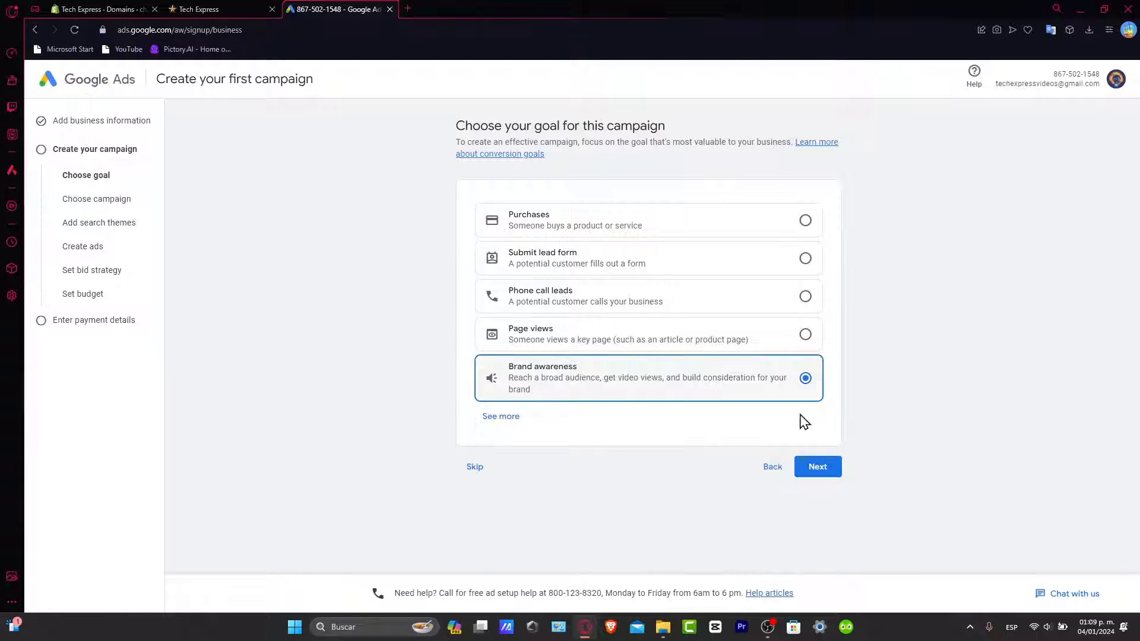
pyautogui.click(819, 467)
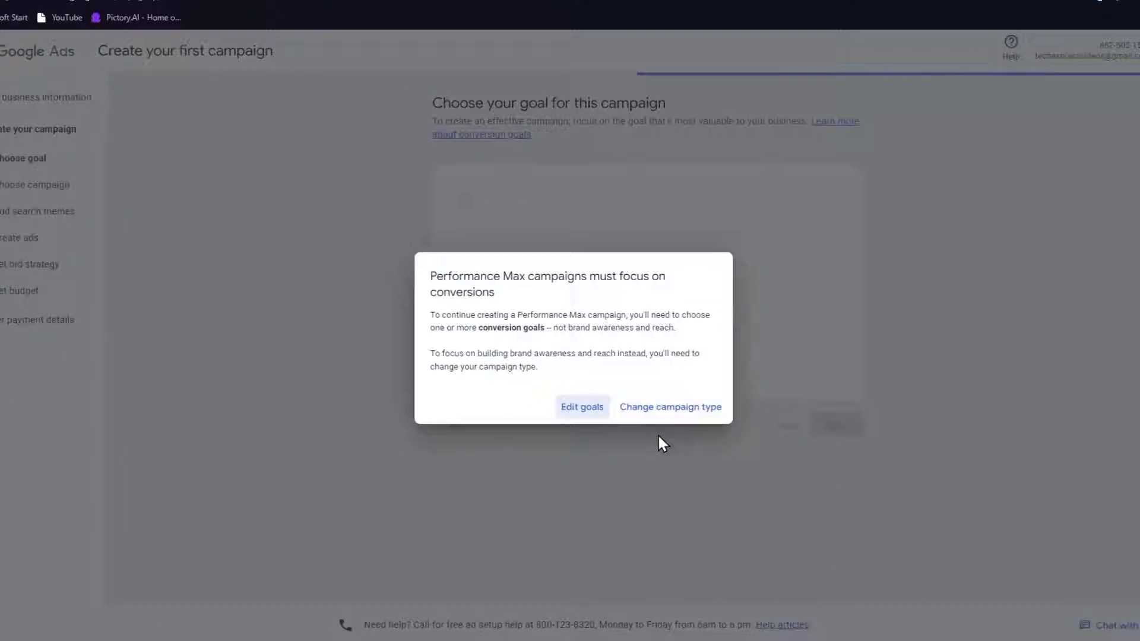
# Change the campaign type to Display, then return to the Shopify domain settings.
pyautogui.click(680, 425)
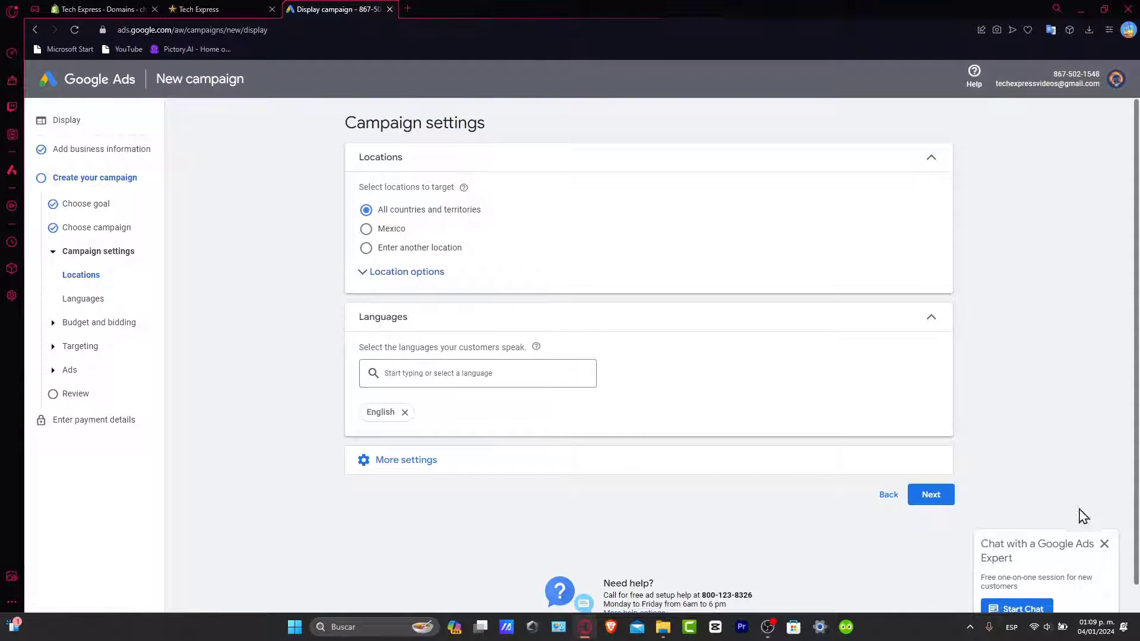
pyautogui.click(1104, 545)
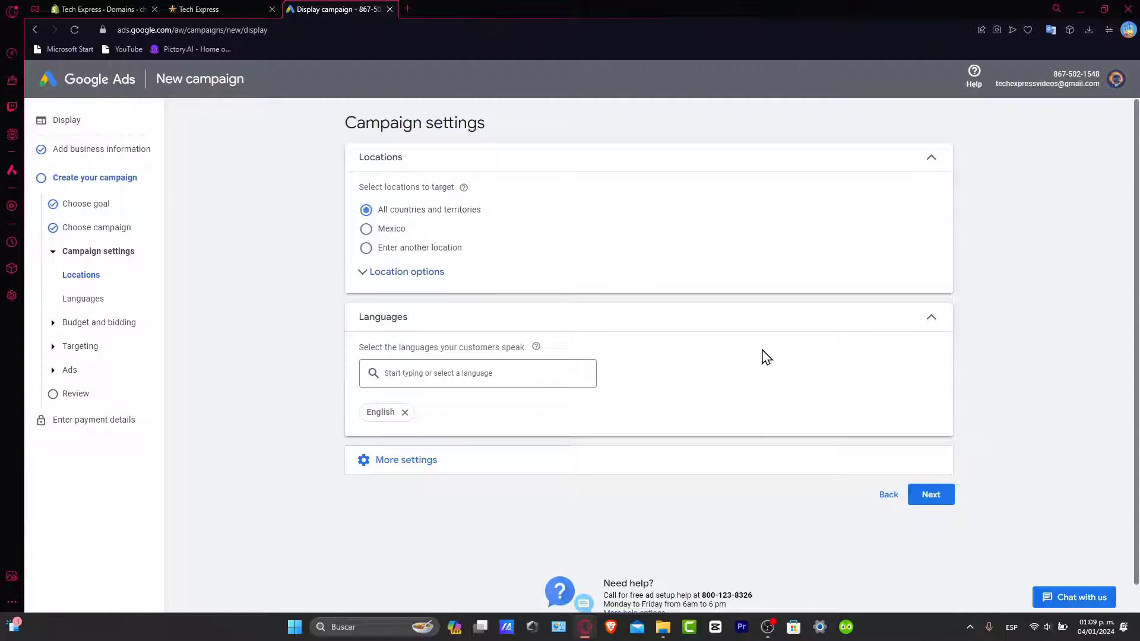
pyautogui.click(95, 8)
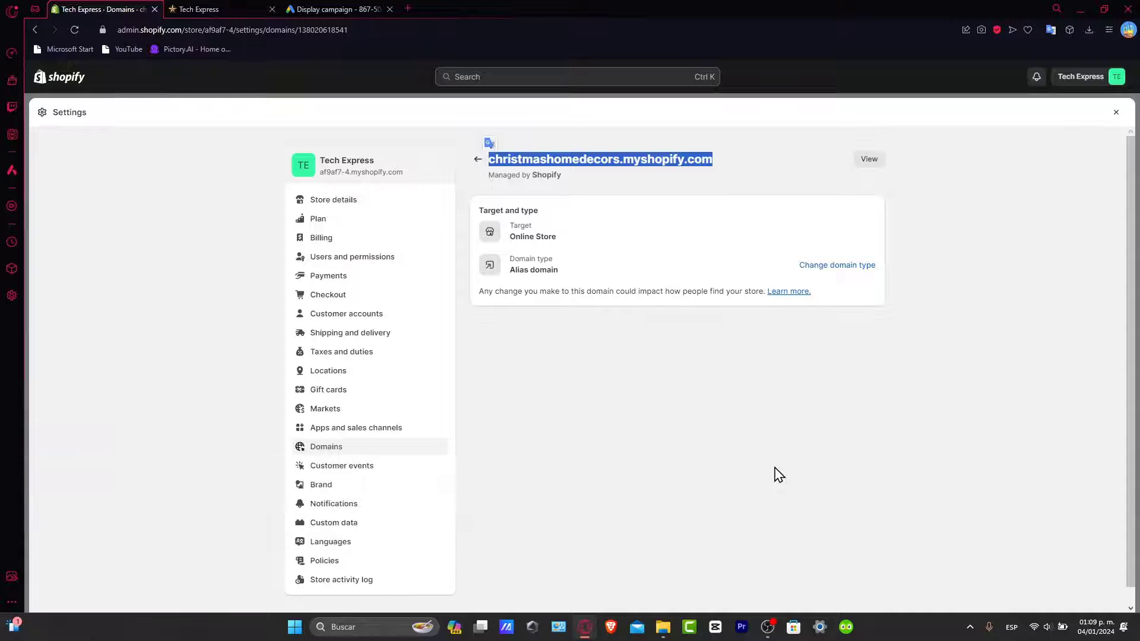
# Search the app store for 'google' and launch the installed Google & YouTube app.
pyautogui.click(1116, 113)
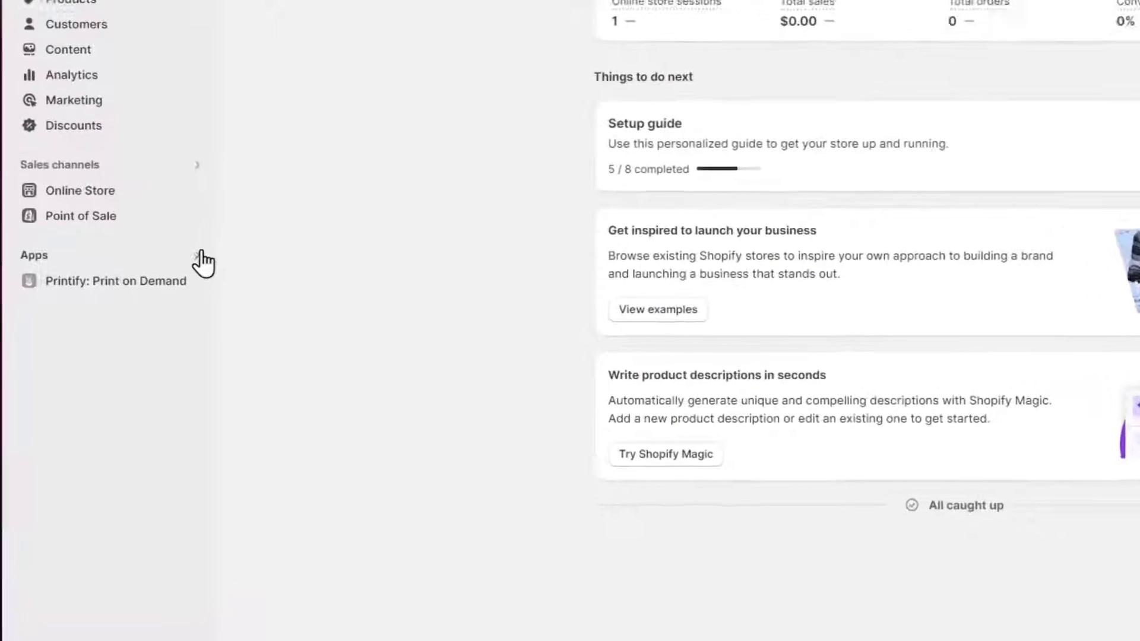
pyautogui.click(151, 302)
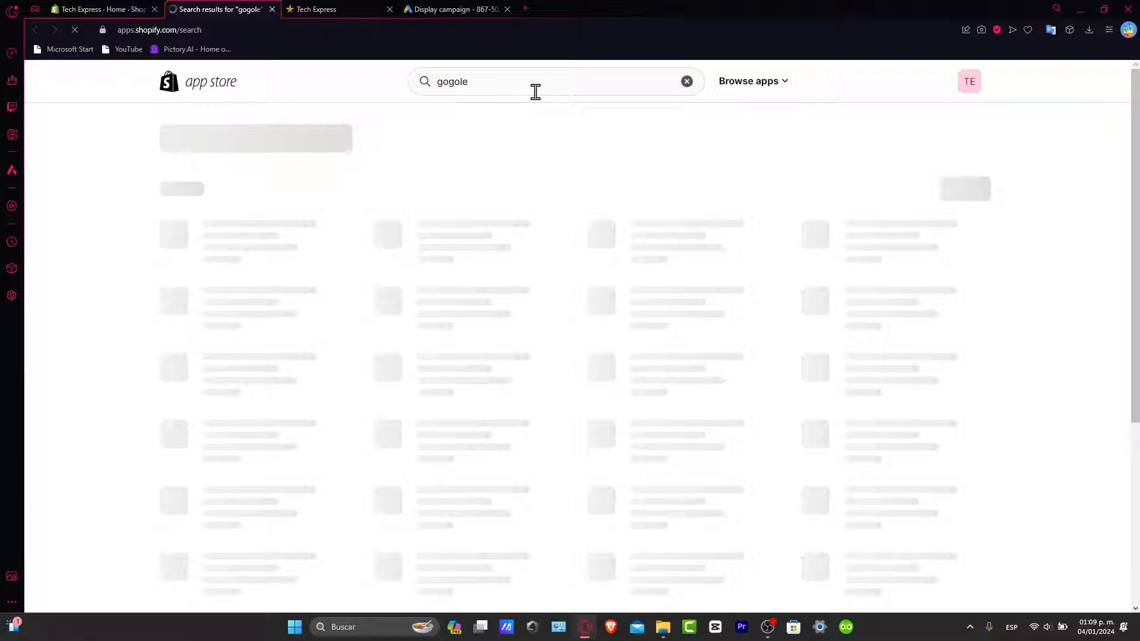
pyautogui.click(531, 87)
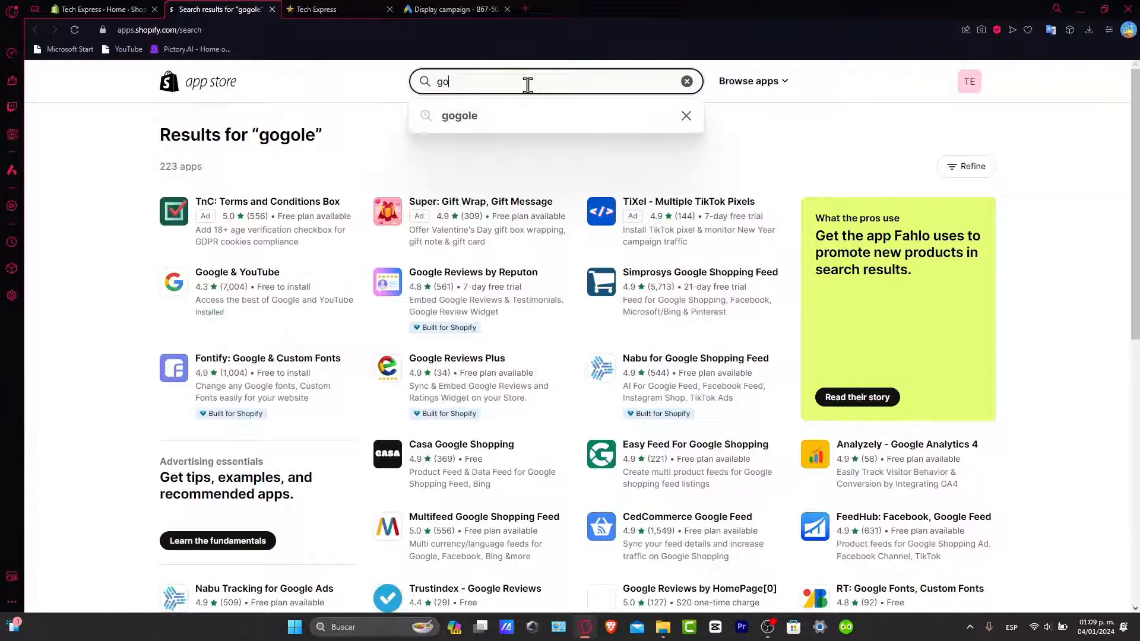
pyautogui.write('google')
pyautogui.press('Return')
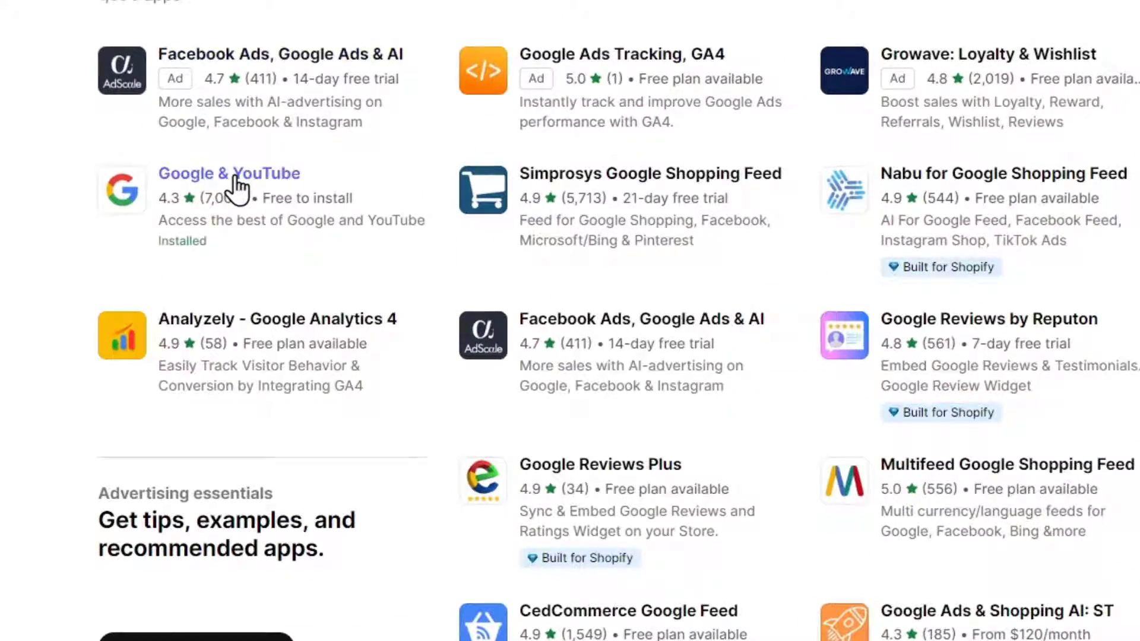
pyautogui.click(235, 177)
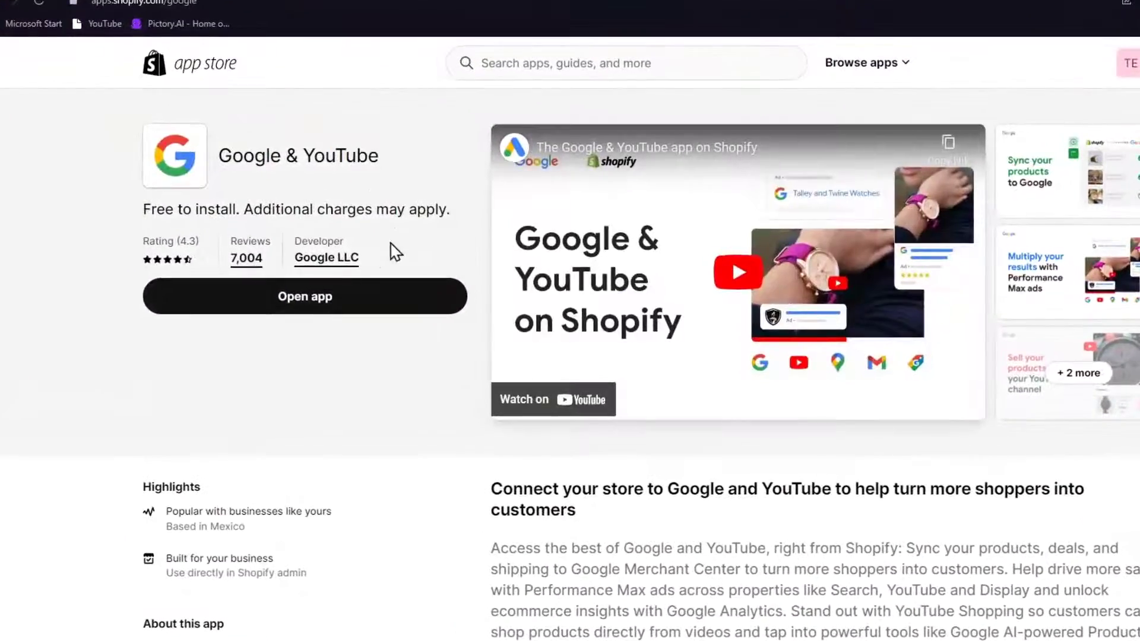
pyautogui.click(333, 310)
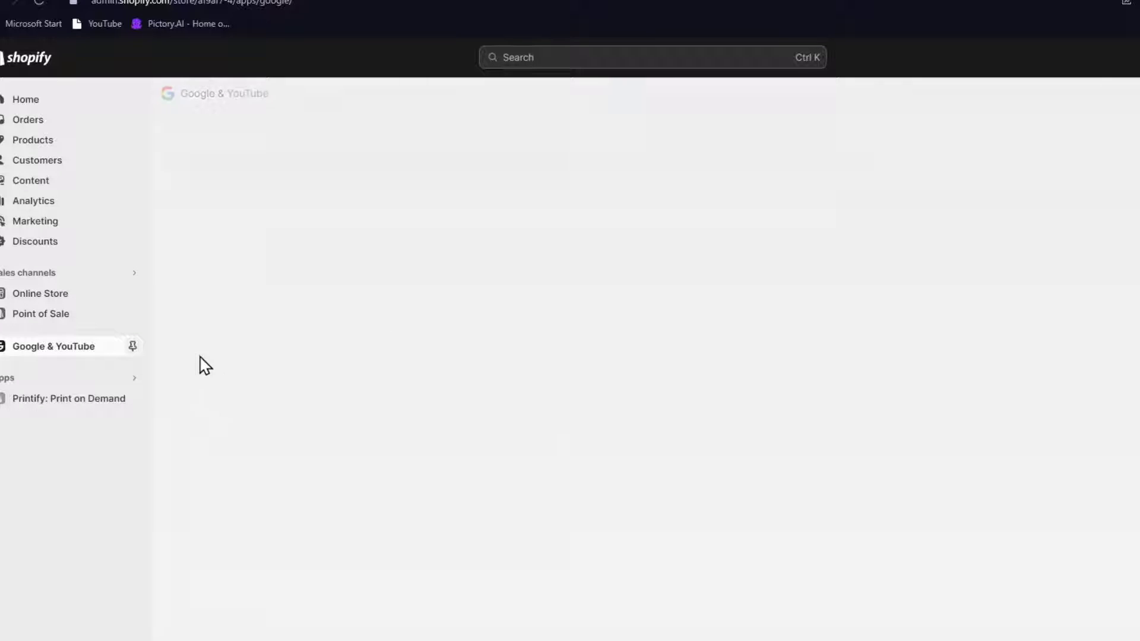
# Pin Google & YouTube to the navigation and browse its Overview and Settings tabs.
pyautogui.click(132, 346)
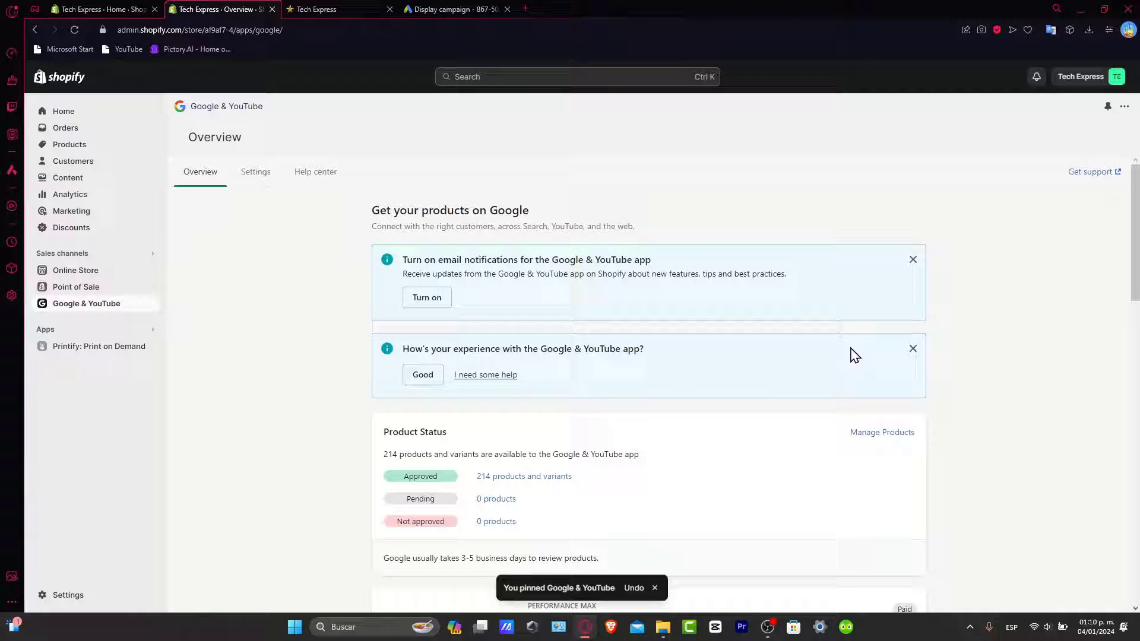
pyautogui.click(253, 173)
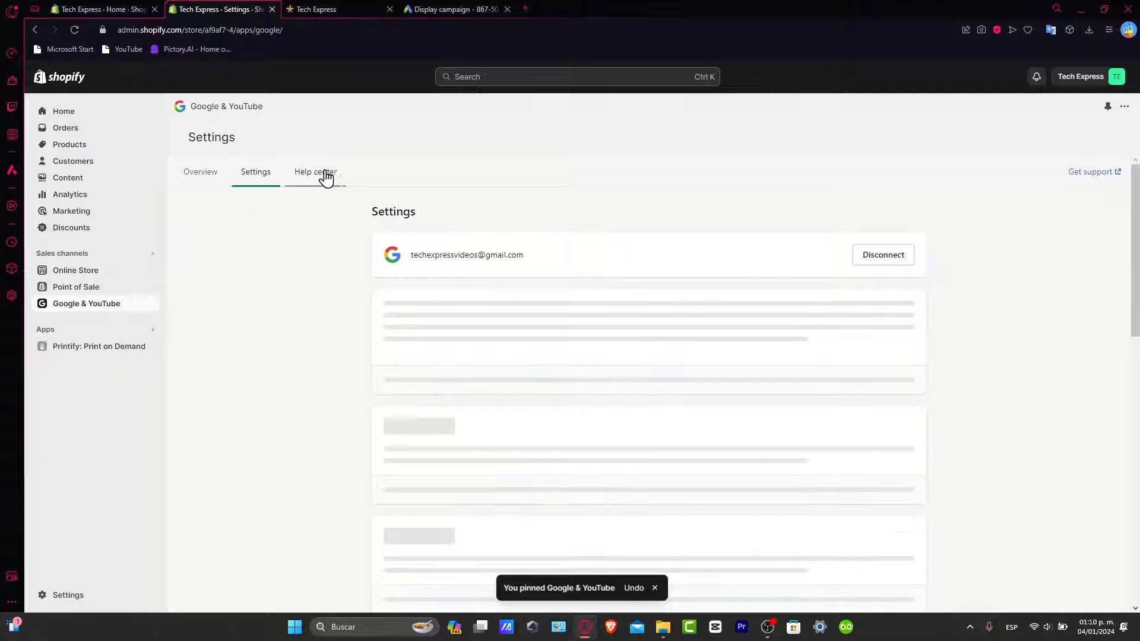
pyautogui.click(321, 173)
pyautogui.click(236, 175)
pyautogui.click(188, 178)
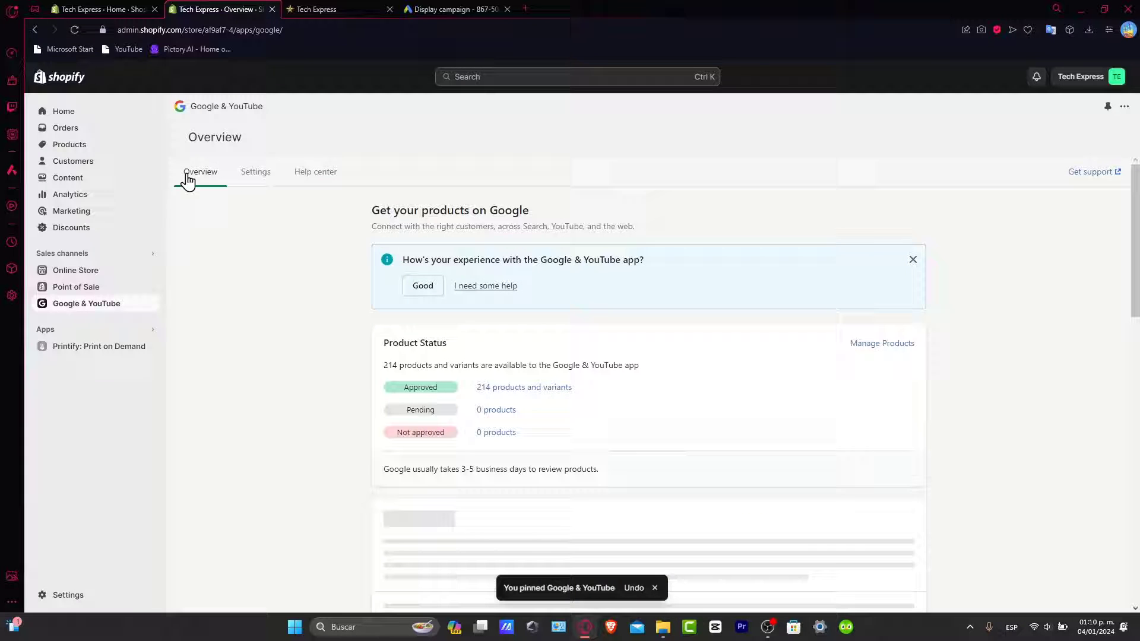
# Review the app settings, including the connected Google account and Merchant Center account.
pyautogui.click(256, 173)
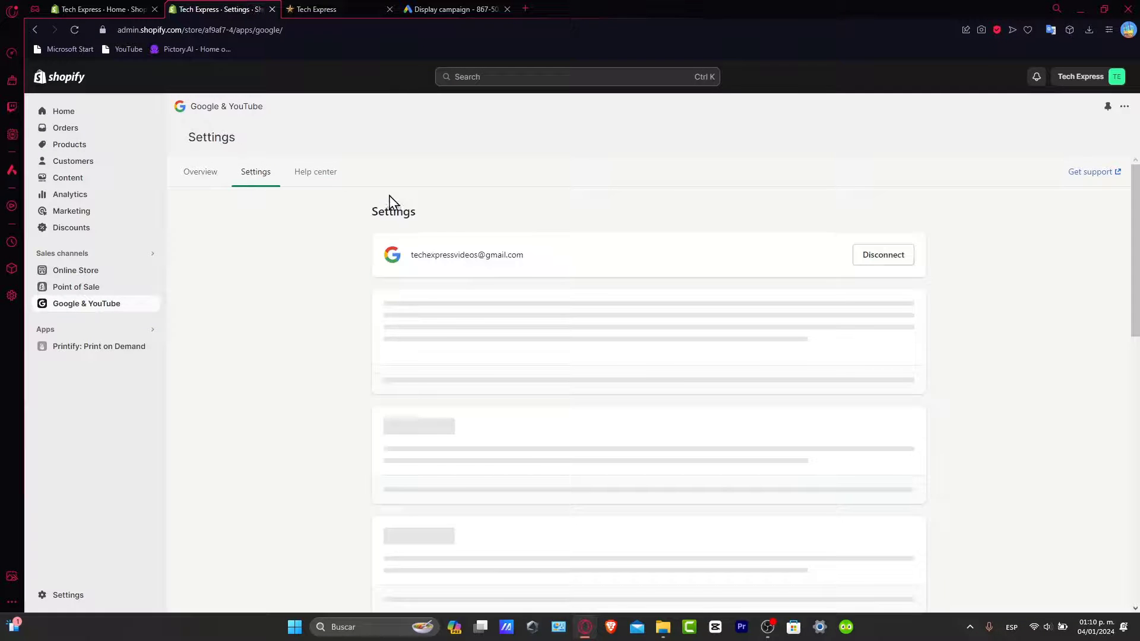
pyautogui.tripleClick(441, 255)
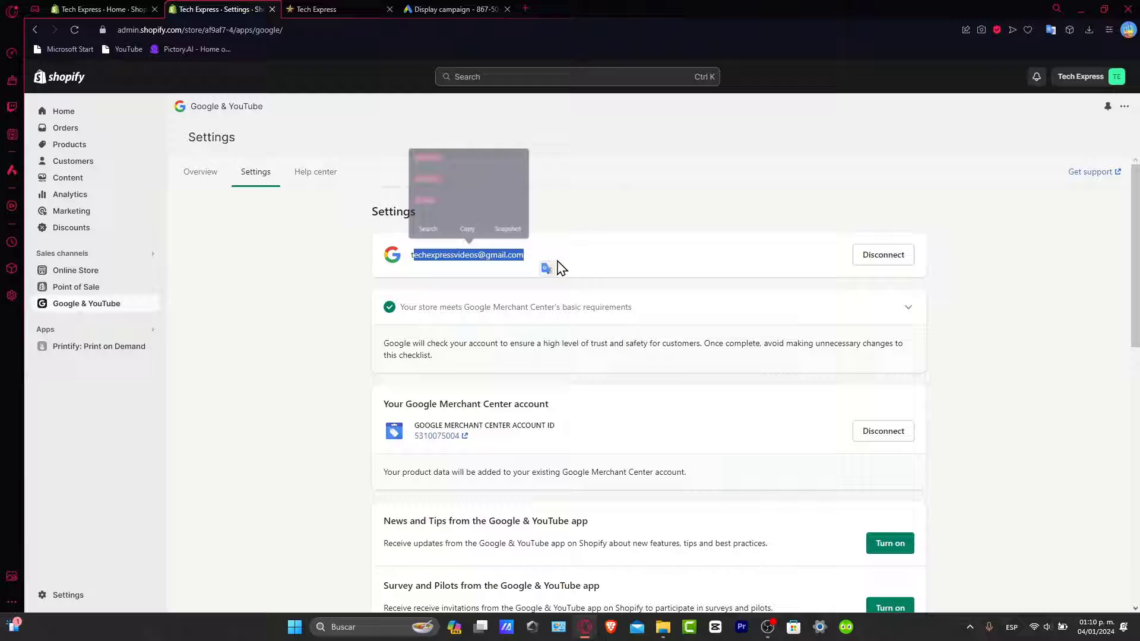
pyautogui.click(782, 269)
pyautogui.scroll(-3, 693, 341)
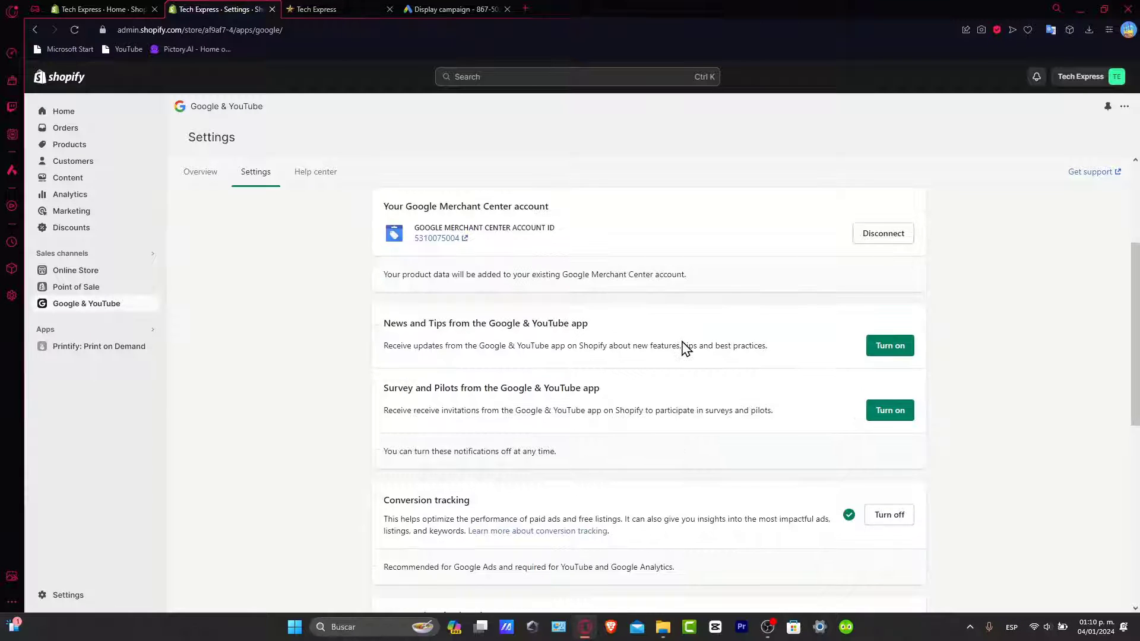
pyautogui.moveTo(424, 203); pyautogui.dragTo(593, 201)
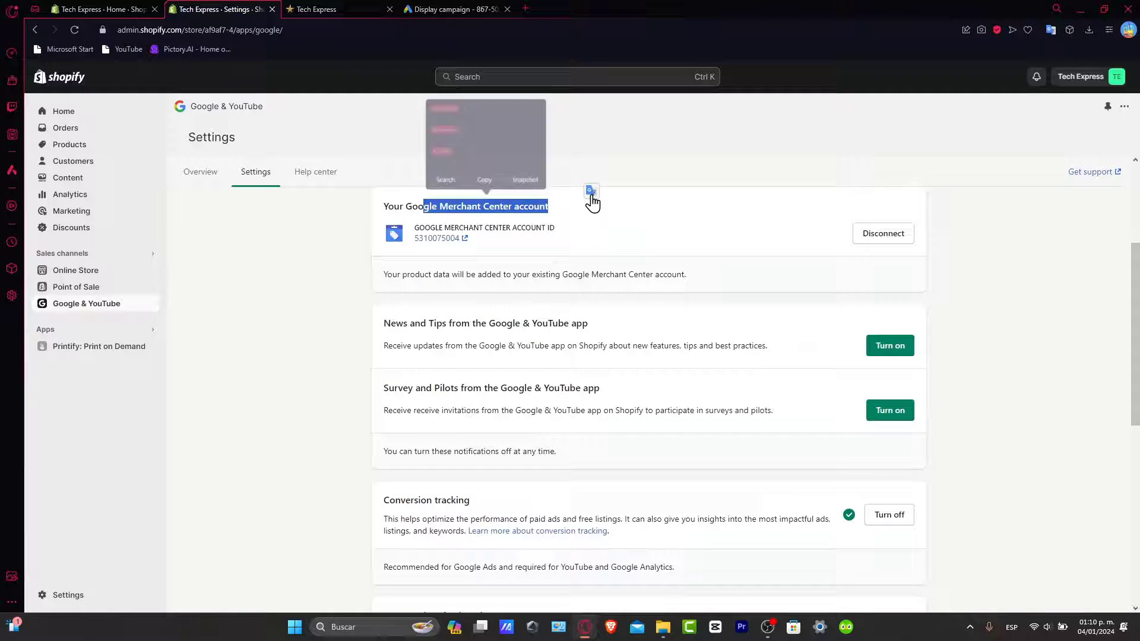
pyautogui.scroll(-7, 699, 340)
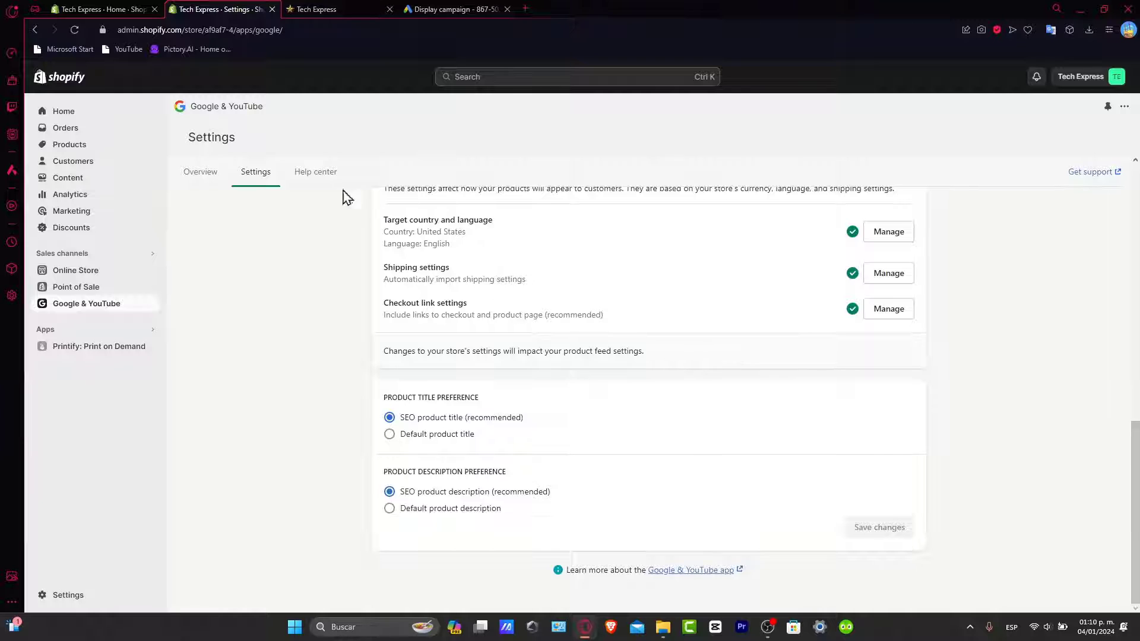
pyautogui.click(211, 175)
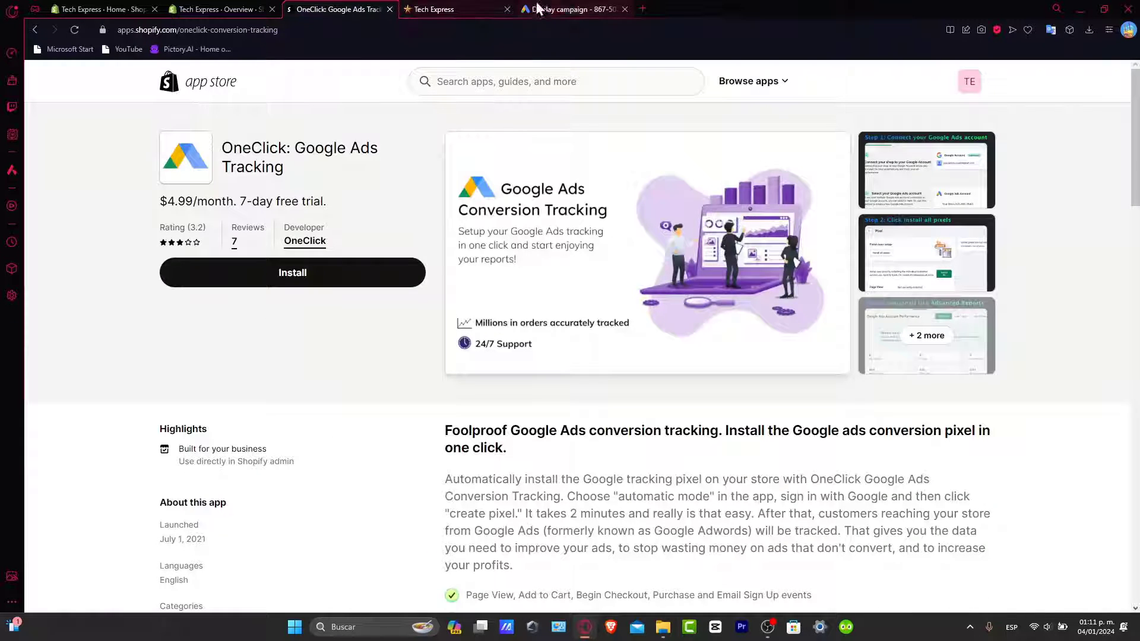
# Look over the Google Ads Display campaign draft, then return to the store's Shopify Home page.
pyautogui.click(538, 8)
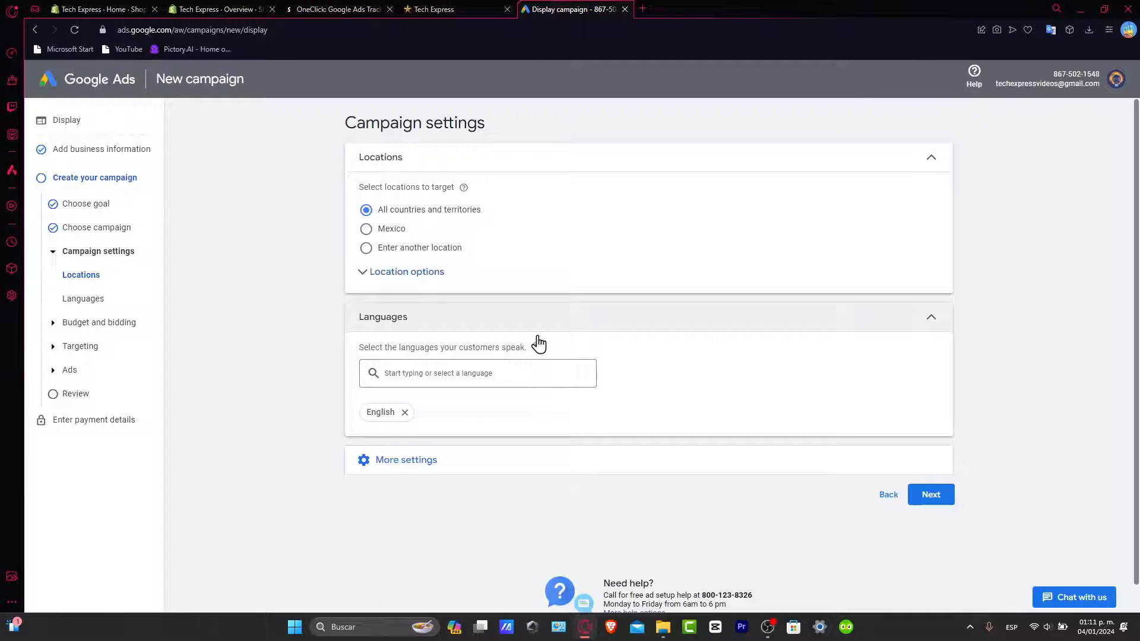
pyautogui.click(98, 9)
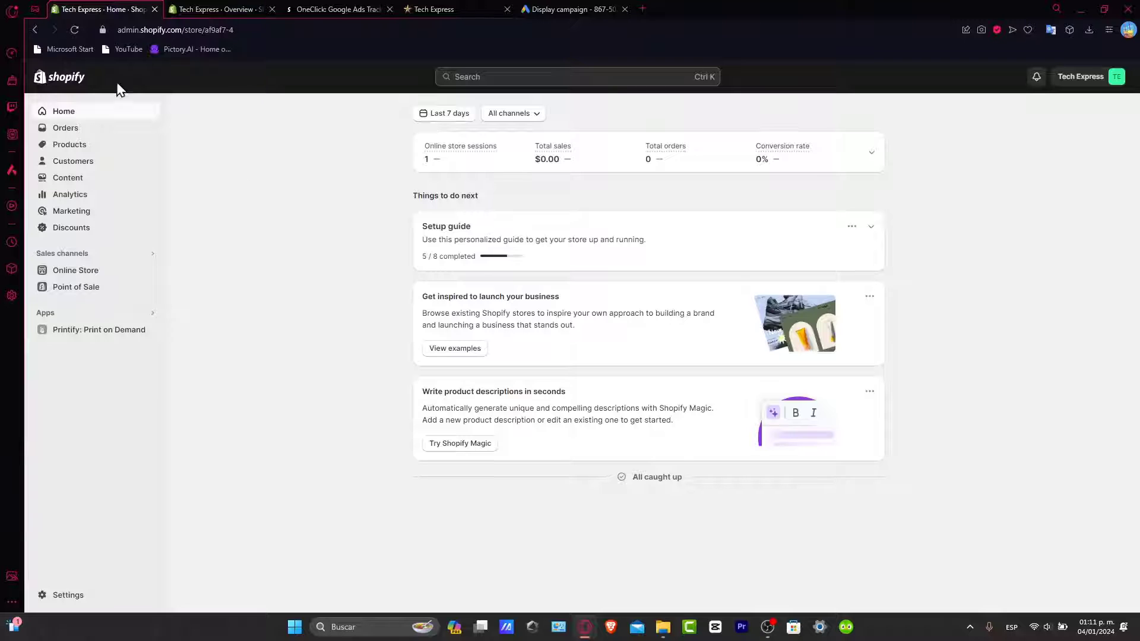
pyautogui.click(570, 9)
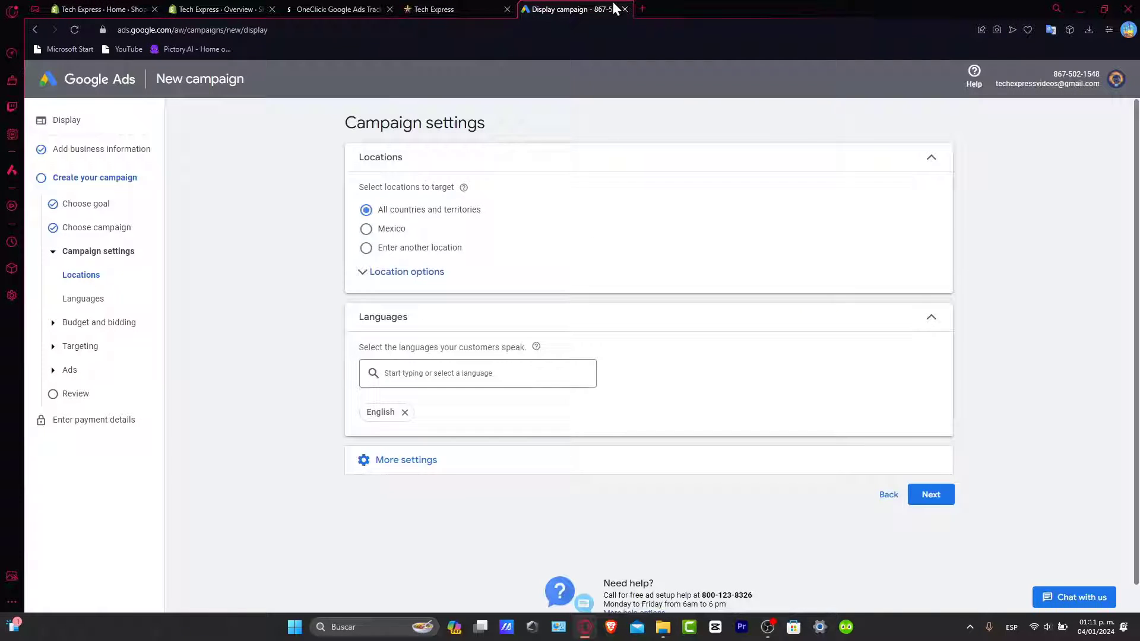
pyautogui.click(339, 9)
pyautogui.click(98, 9)
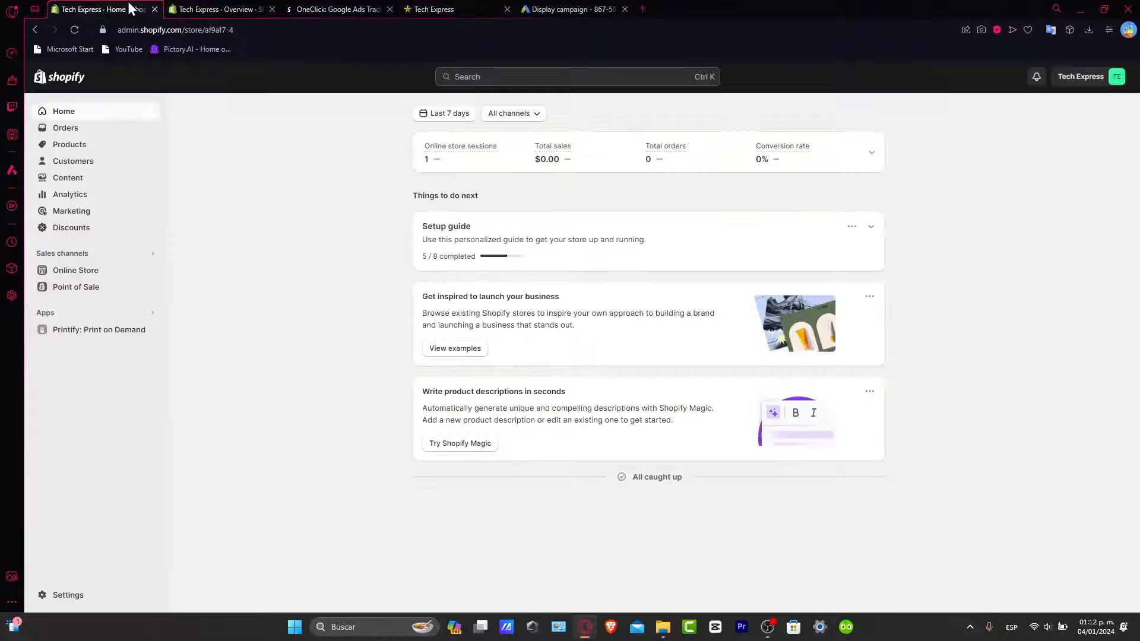
pyautogui.click(568, 7)
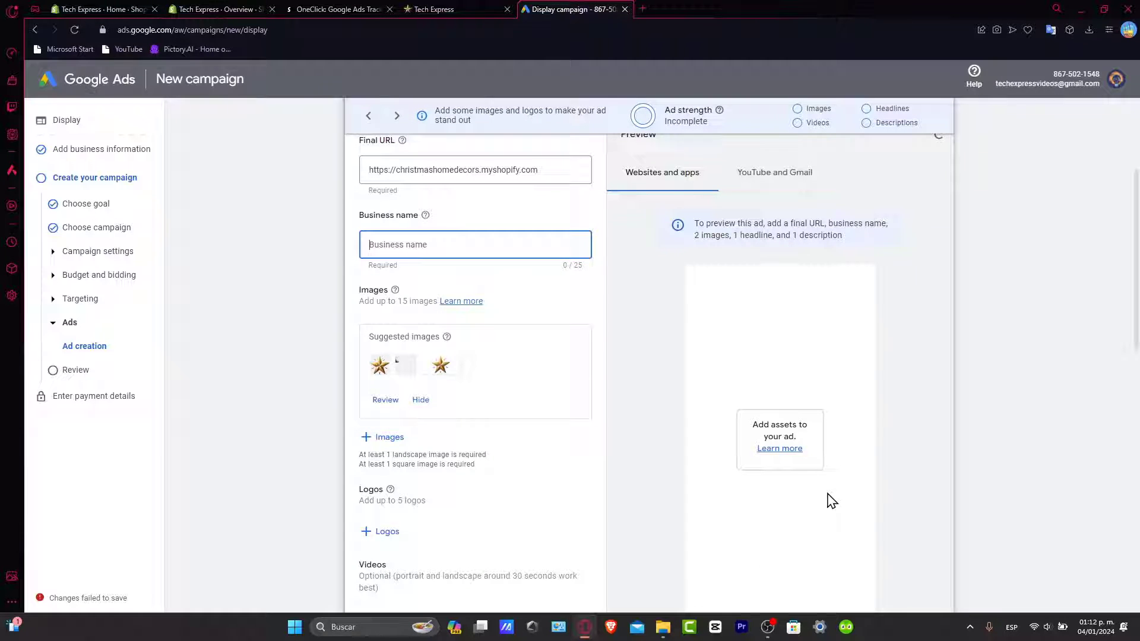
pyautogui.click(110, 7)
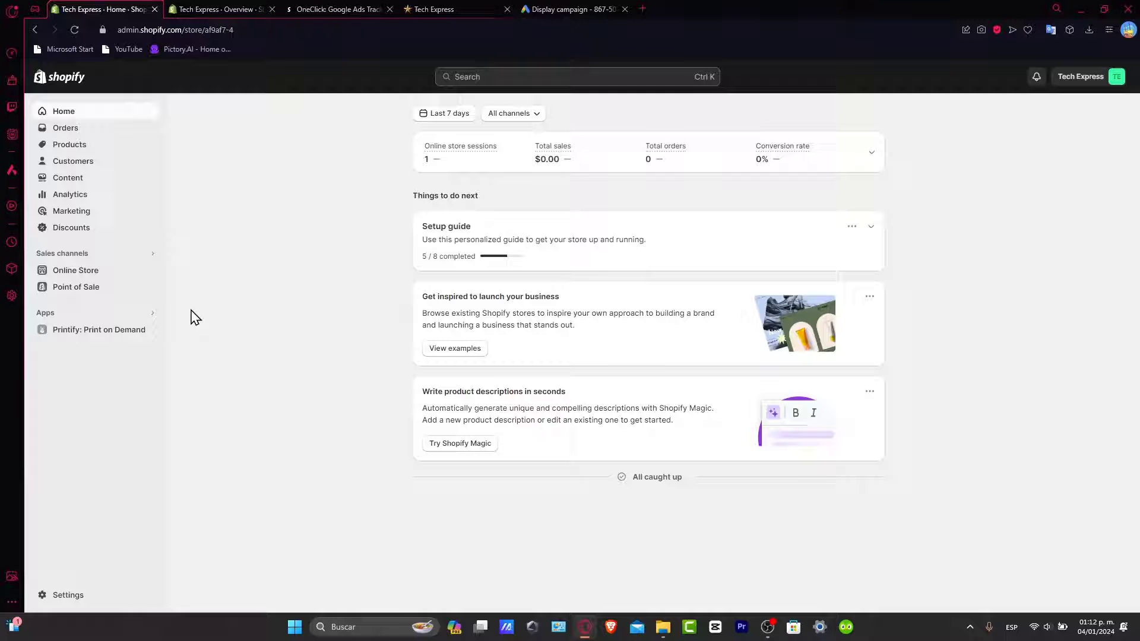
# Open Google & YouTube from Sales channels and read its Local Inventory and YouTube Shopping cards.
pyautogui.click(88, 256)
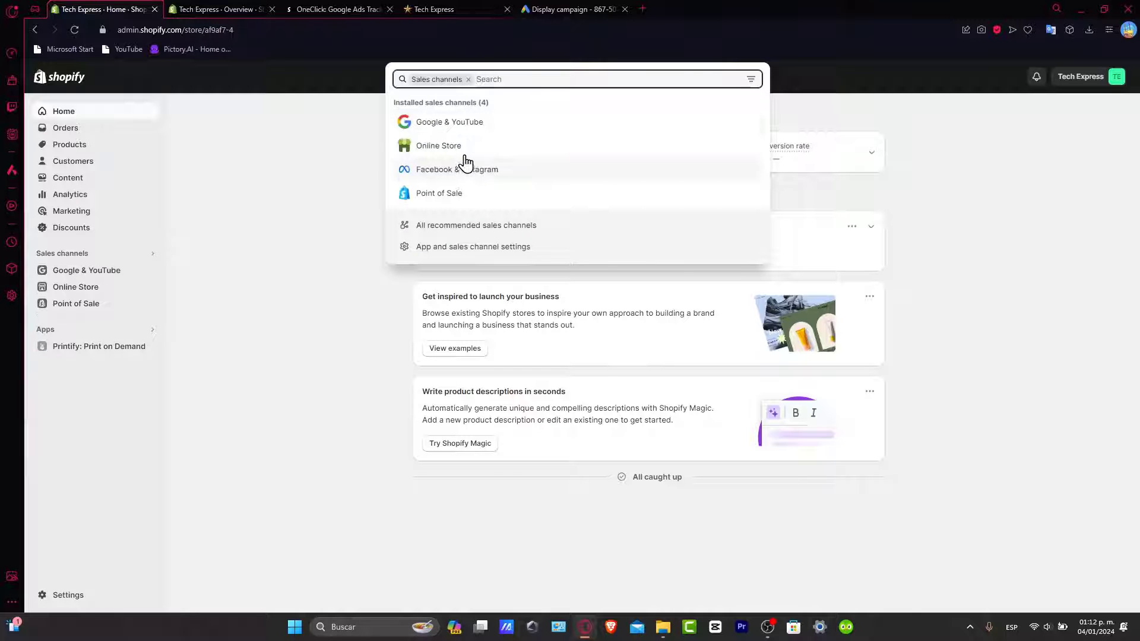
pyautogui.click(448, 124)
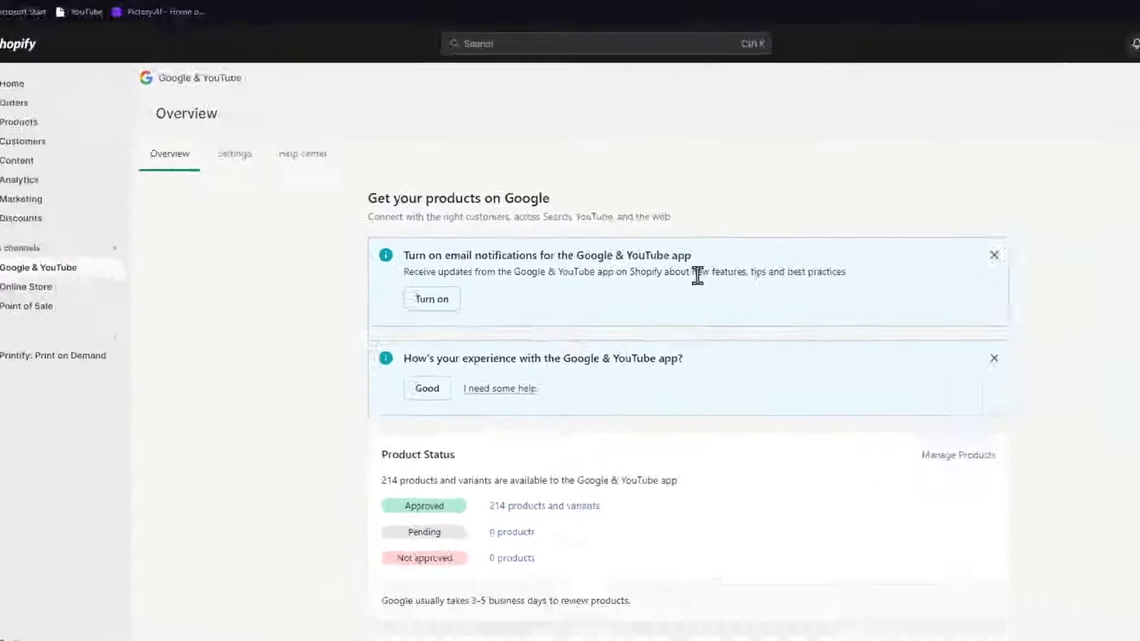
pyautogui.scroll(-10, 646, 287)
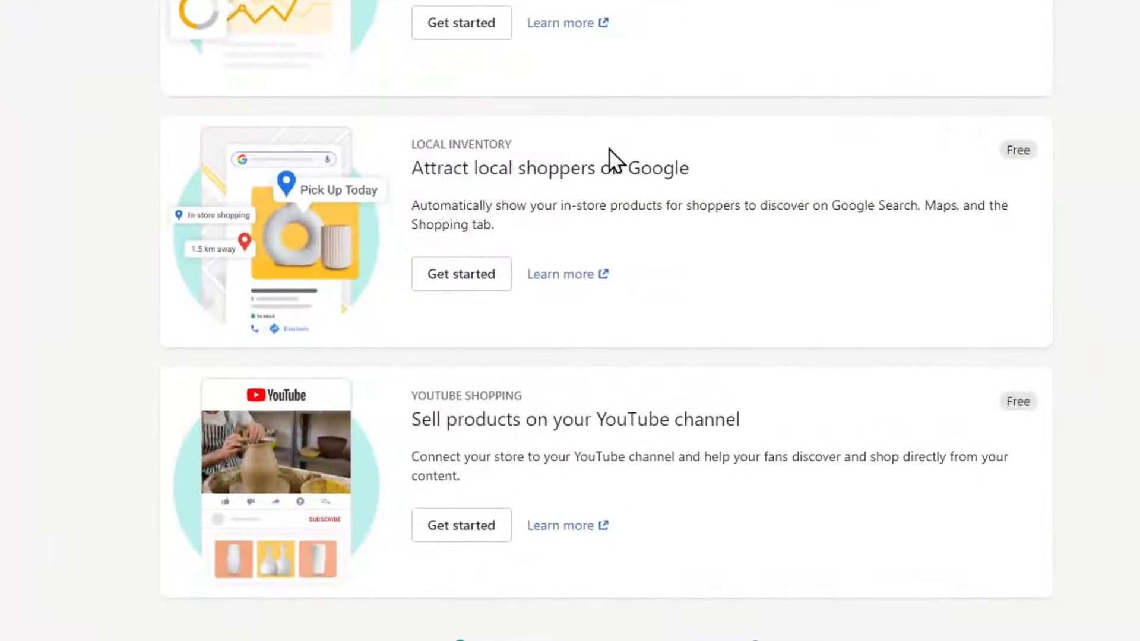
pyautogui.click(501, 145)
pyautogui.moveTo(520, 396); pyautogui.dragTo(410, 396)
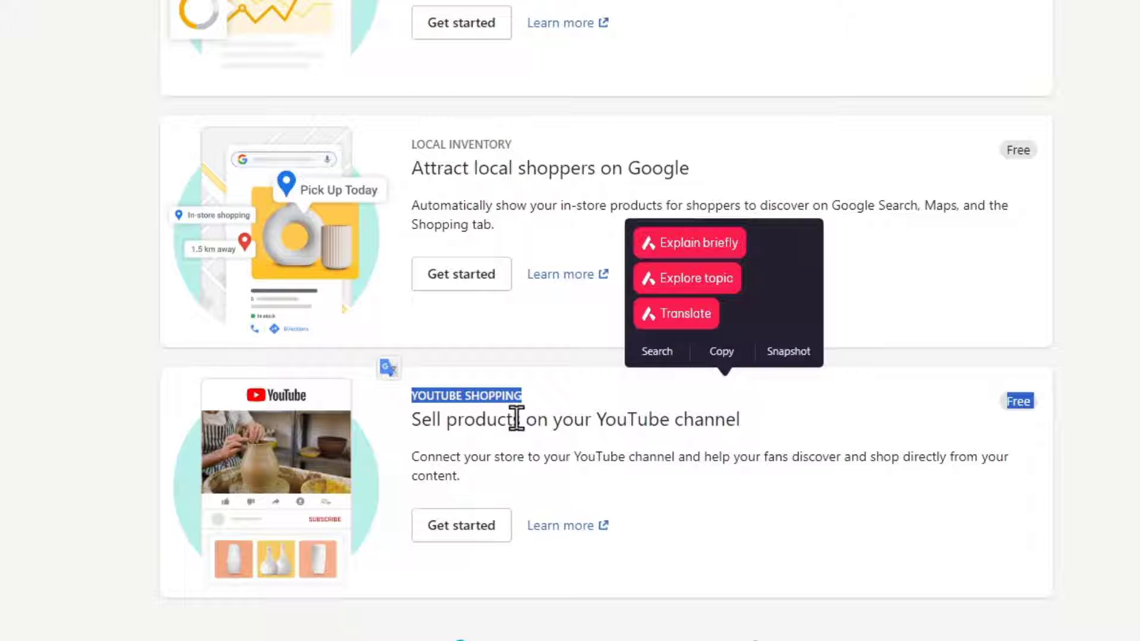
pyautogui.click(514, 149)
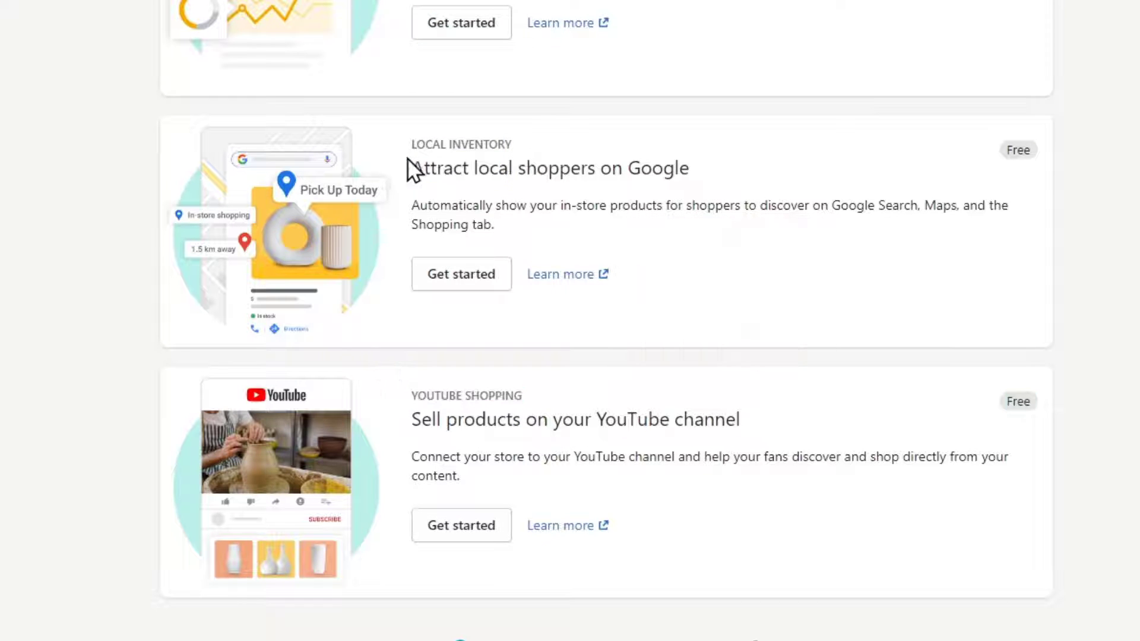
pyautogui.moveTo(512, 145); pyautogui.dragTo(472, 146)
pyautogui.scroll(5, 625, 246)
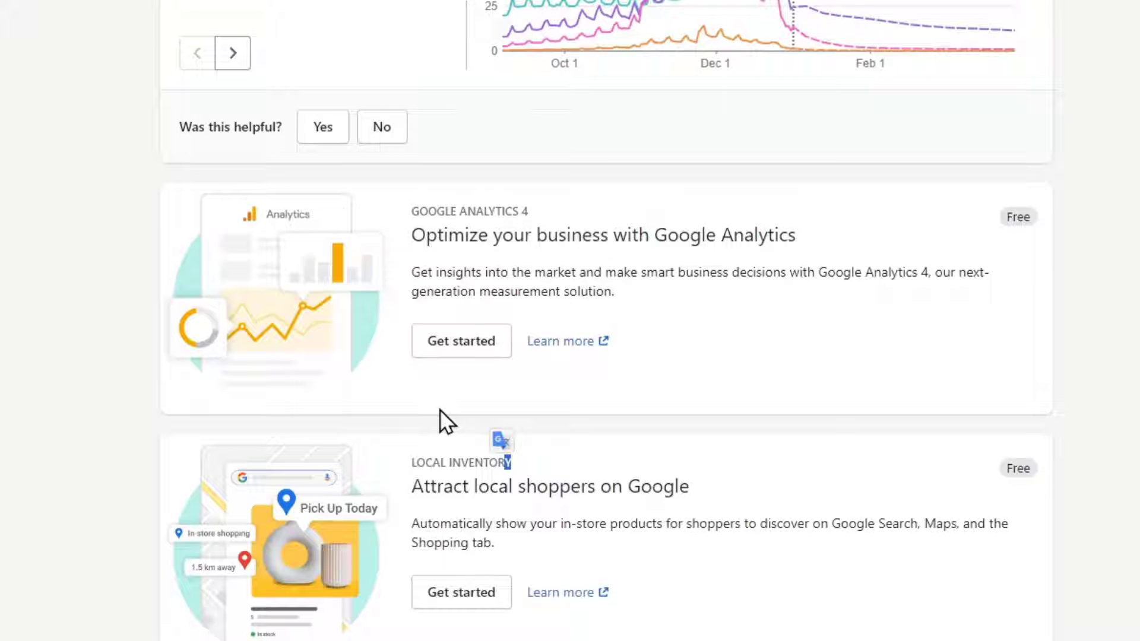
pyautogui.scroll(-5, 526, 423)
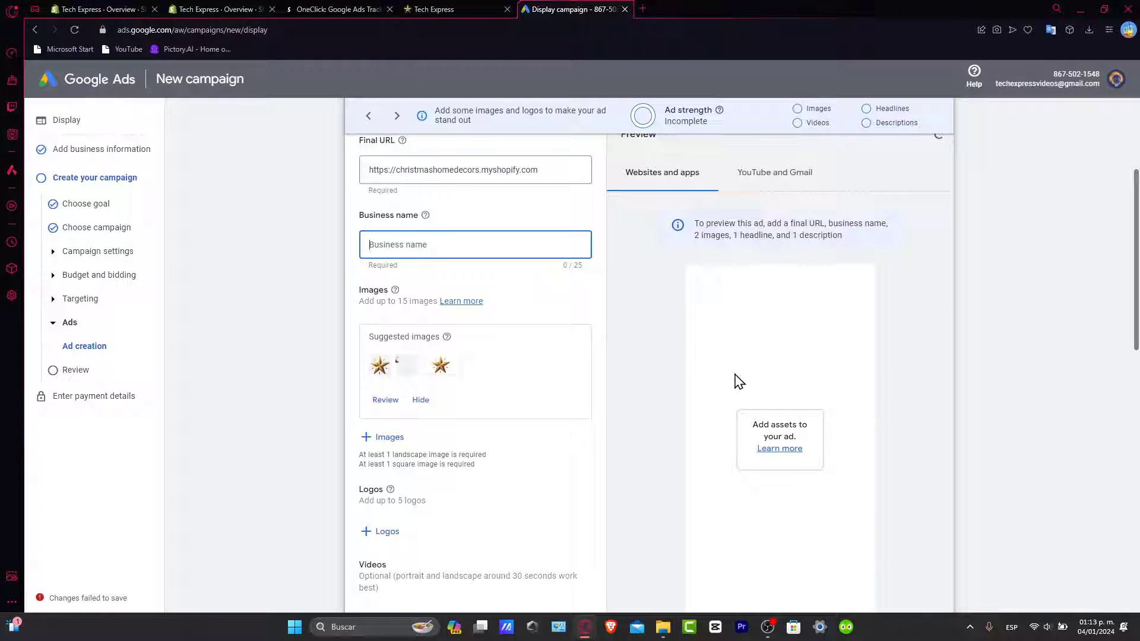
pyautogui.click(126, 9)
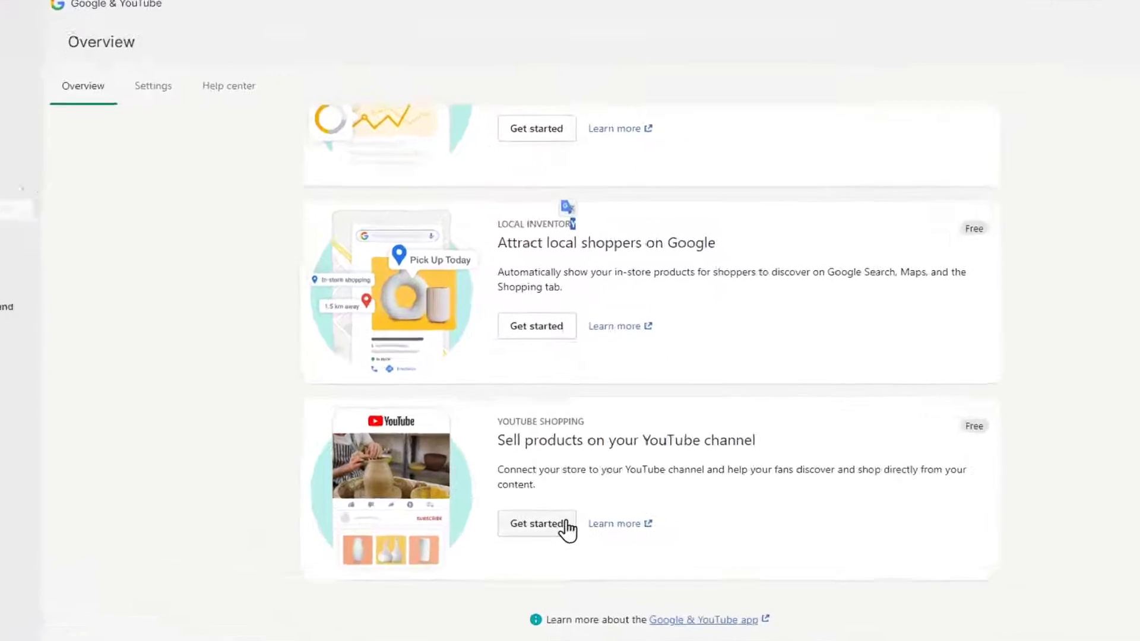
# Start YouTube Shopping setup and confirm the channel meets YouTube's eligibility requirements.
pyautogui.click(579, 518)
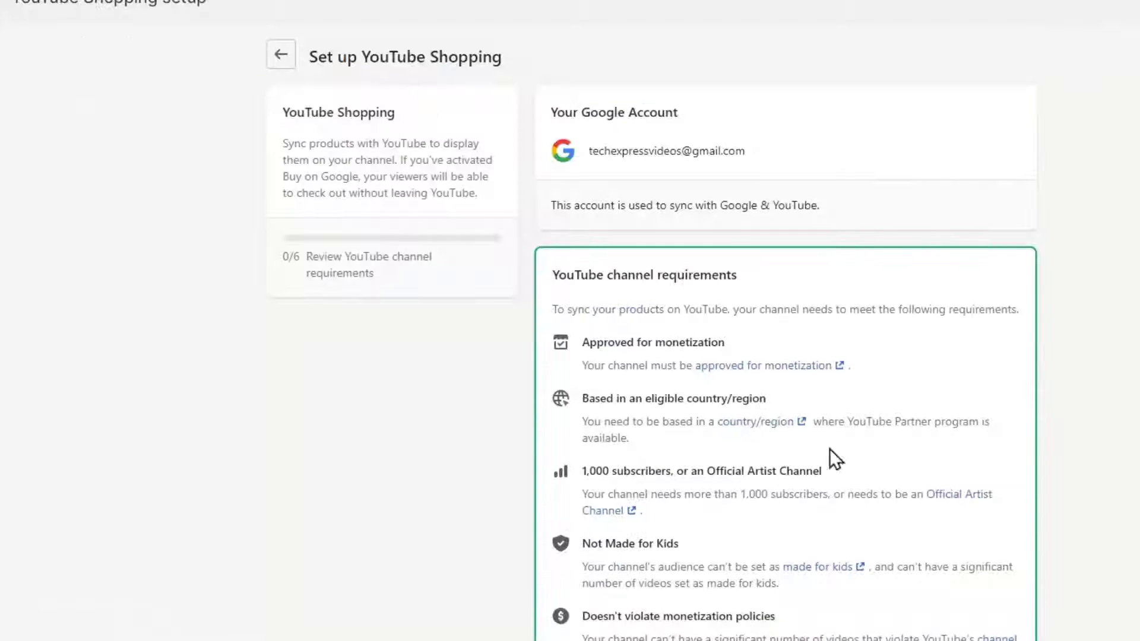
pyautogui.scroll(-5, 780, 317)
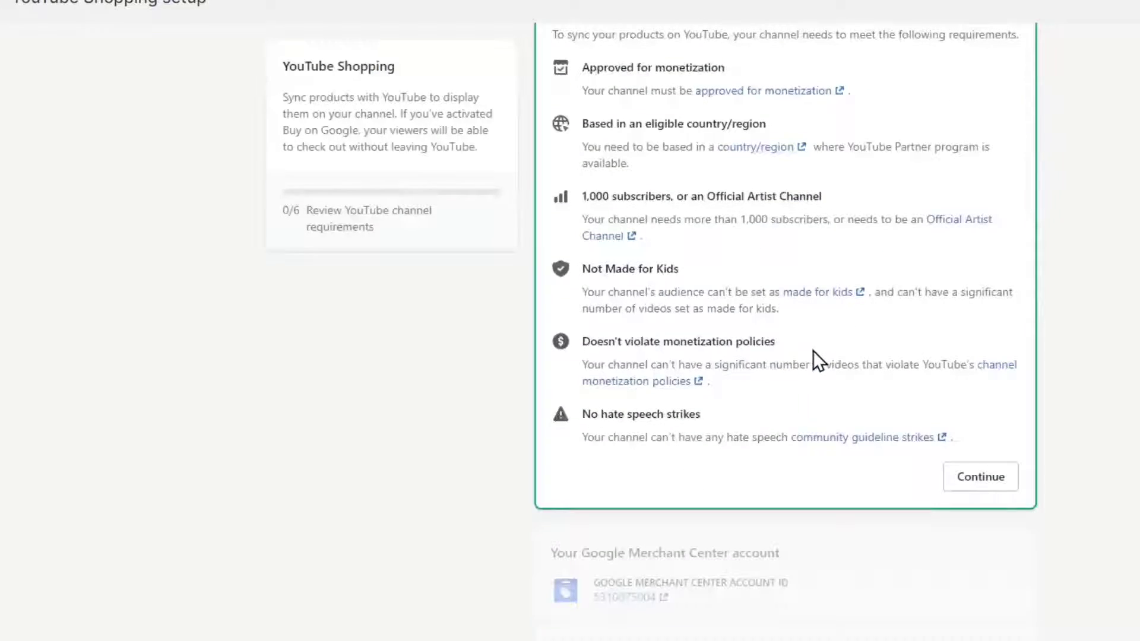
pyautogui.scroll(5, 869, 254)
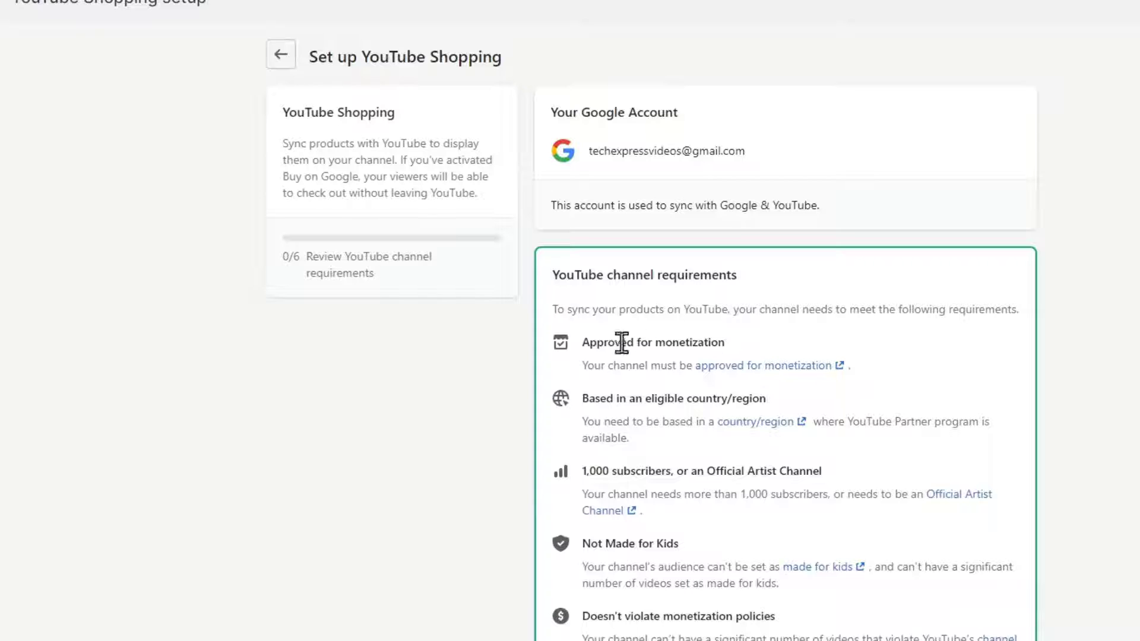
pyautogui.moveTo(597, 343); pyautogui.dragTo(764, 340)
pyautogui.moveTo(767, 399); pyautogui.dragTo(632, 399)
pyautogui.moveTo(823, 471); pyautogui.dragTo(593, 476)
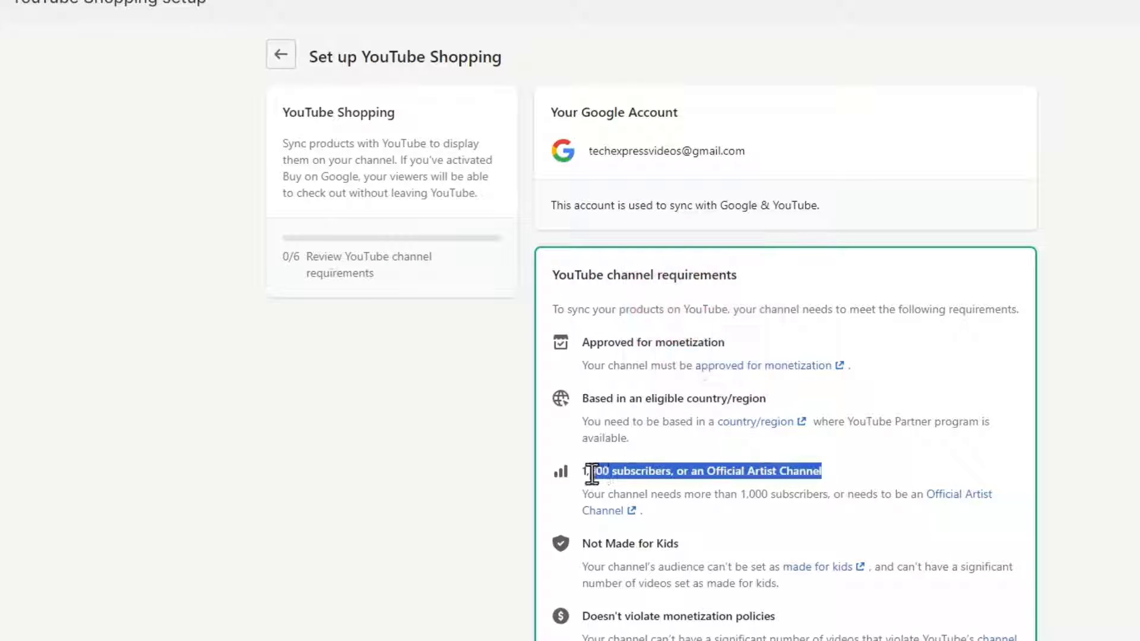
pyautogui.scroll(-5, 803, 517)
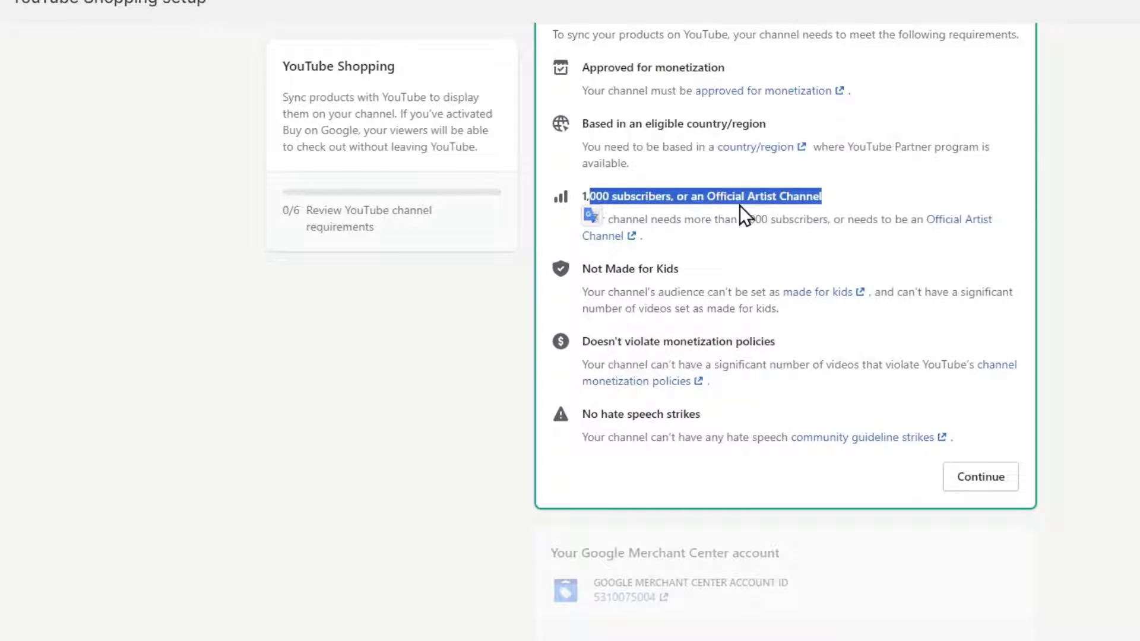
pyautogui.moveTo(702, 258); pyautogui.dragTo(581, 269)
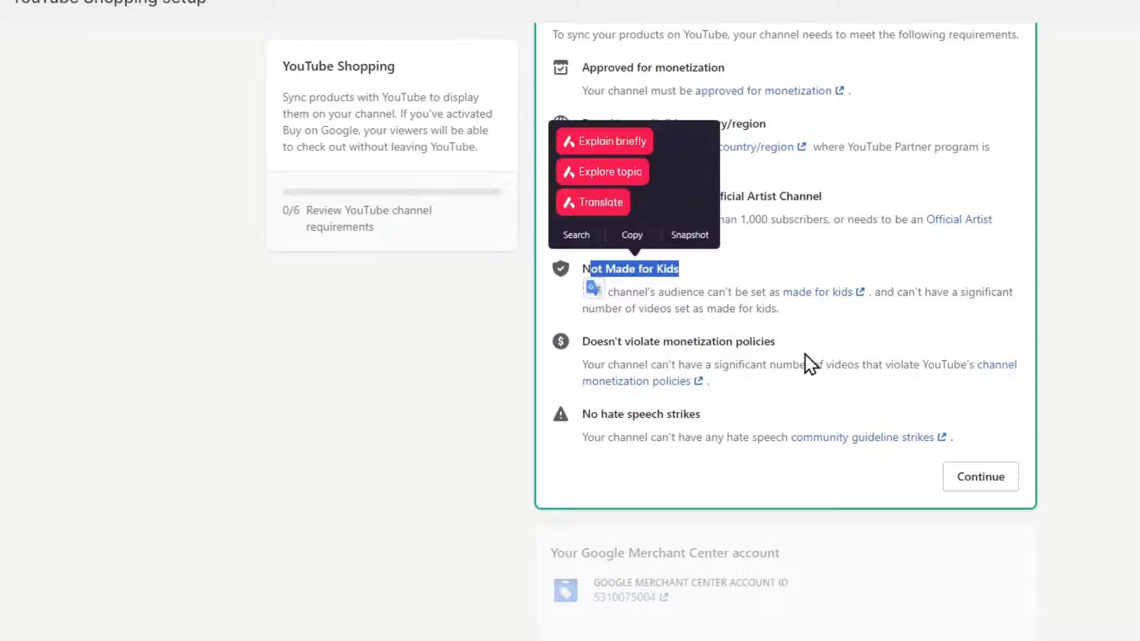
pyautogui.moveTo(804, 364); pyautogui.dragTo(593, 342)
pyautogui.moveTo(711, 415); pyautogui.dragTo(646, 415)
pyautogui.click(980, 477)
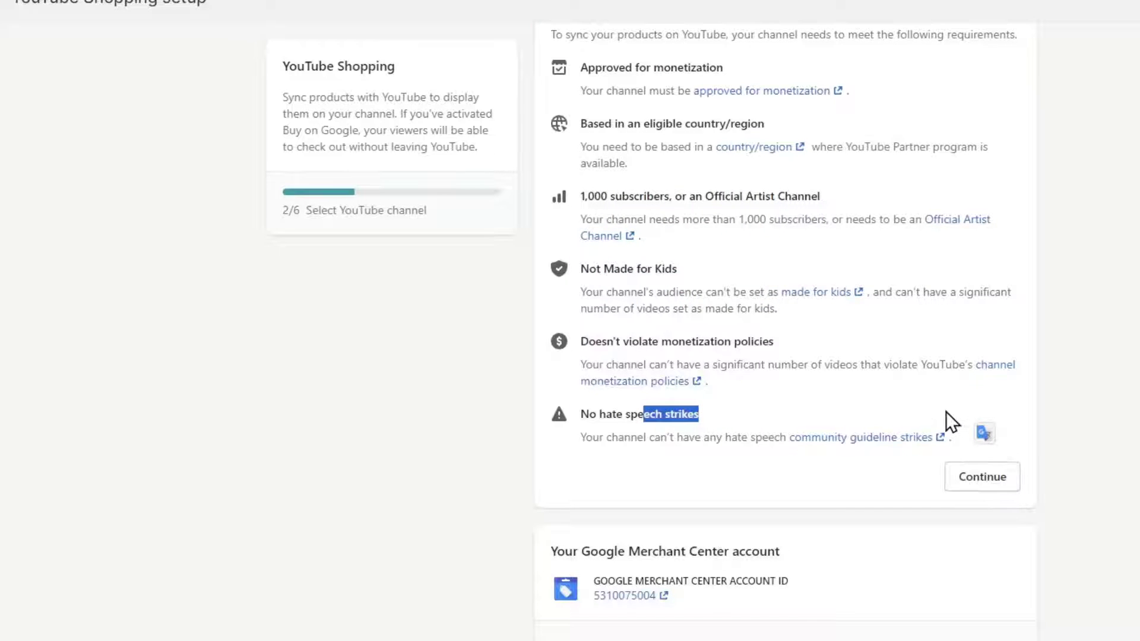
# Select the Zen Om Flow YouTube channel and continue to Performance Max setup.
pyautogui.click(739, 482)
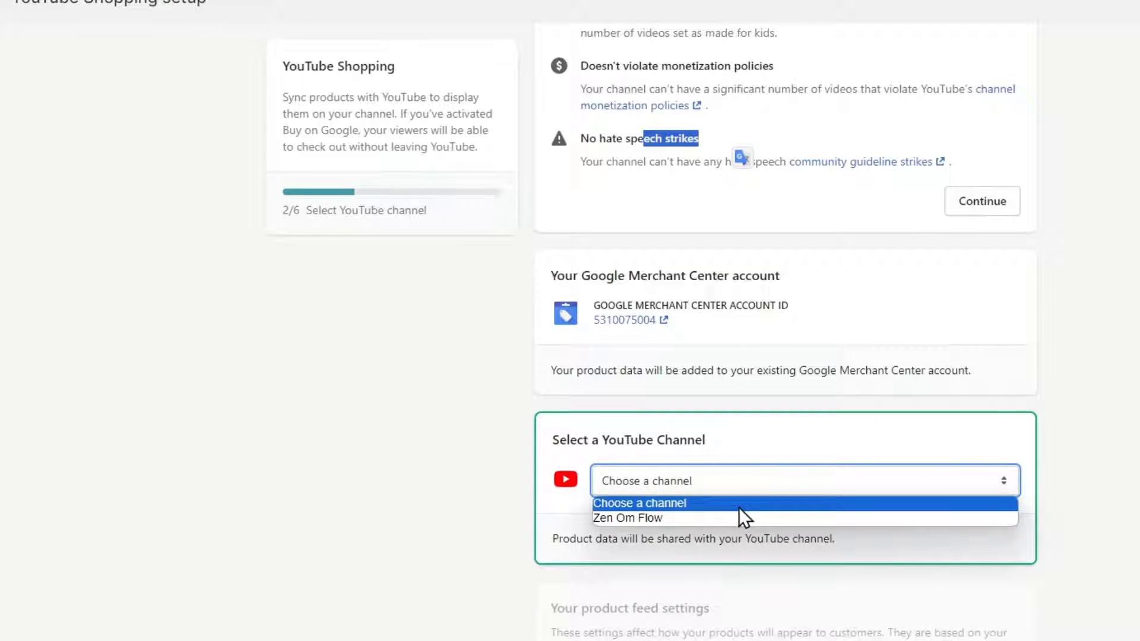
pyautogui.click(743, 517)
pyautogui.scroll(-6, 820, 514)
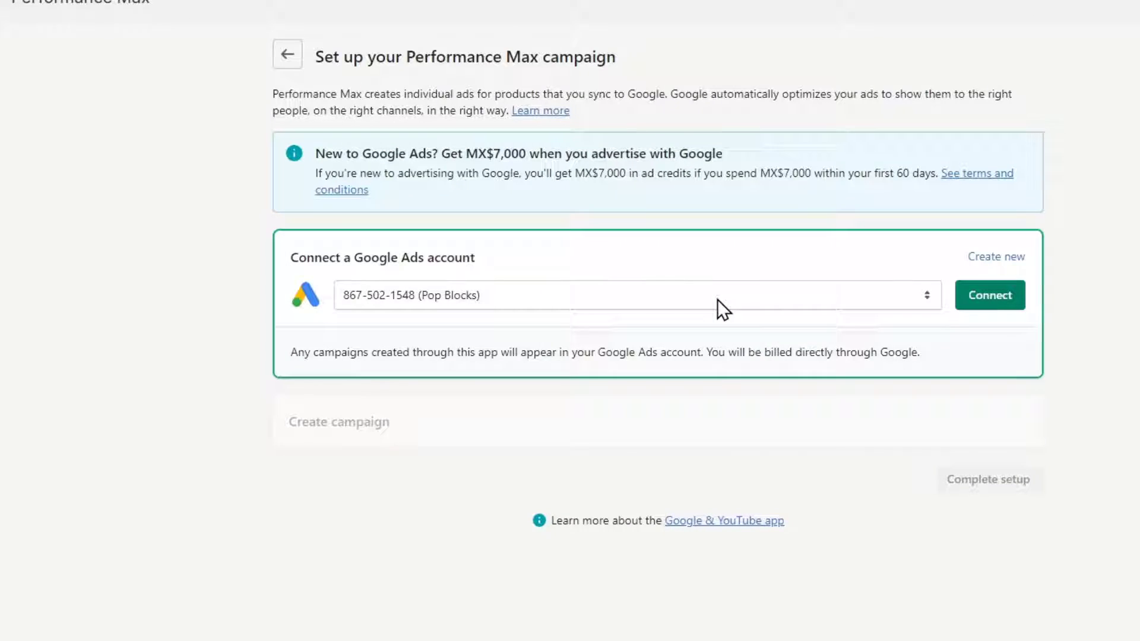
# Choose the Pop Blocks Google Ads account and connect it.
pyautogui.click(718, 300)
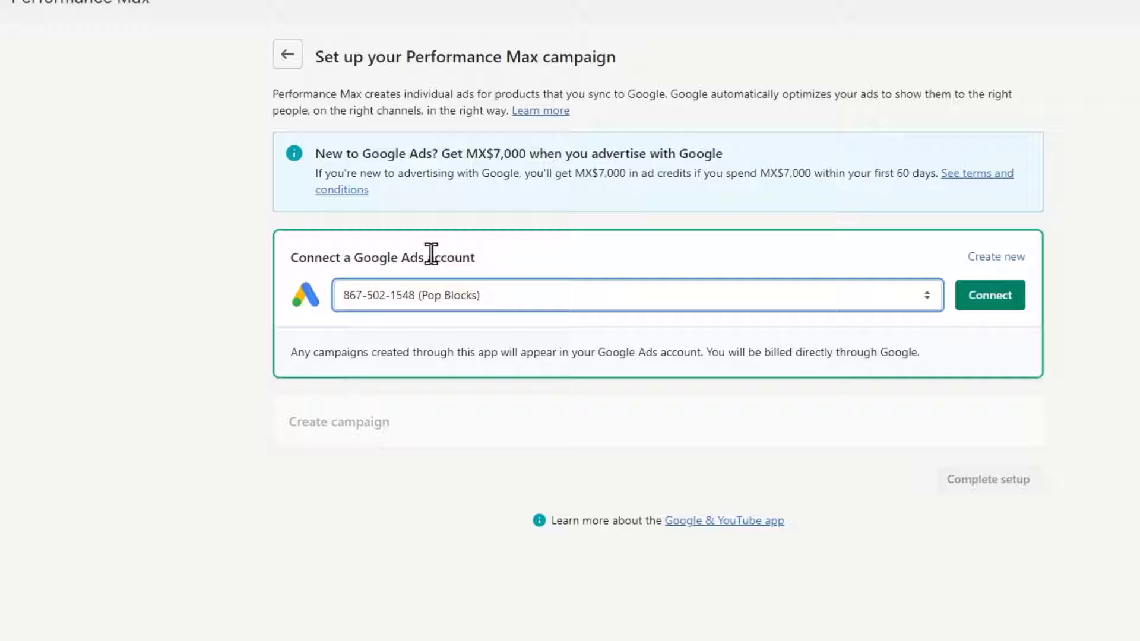
pyautogui.moveTo(409, 258); pyautogui.dragTo(487, 259)
pyautogui.click(448, 291)
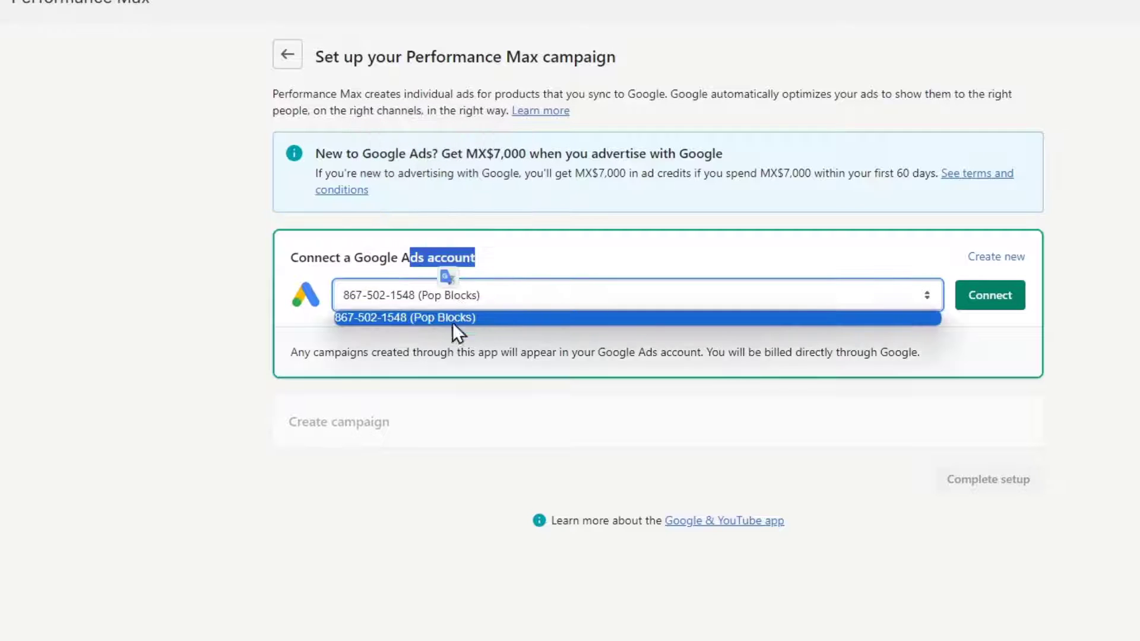
pyautogui.click(474, 320)
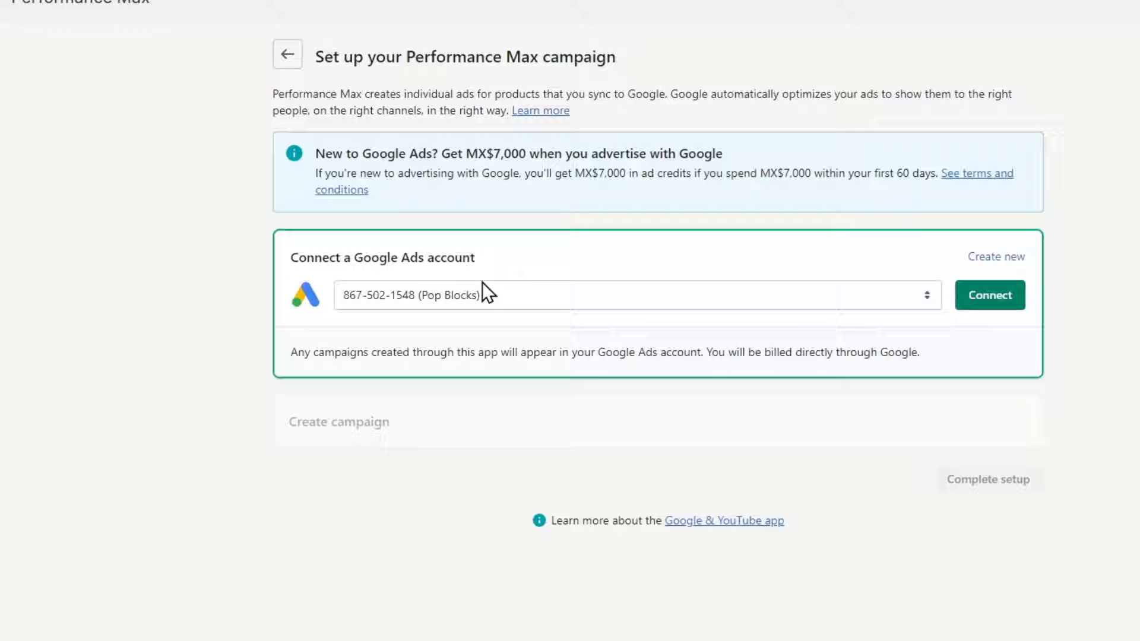
pyautogui.click(993, 297)
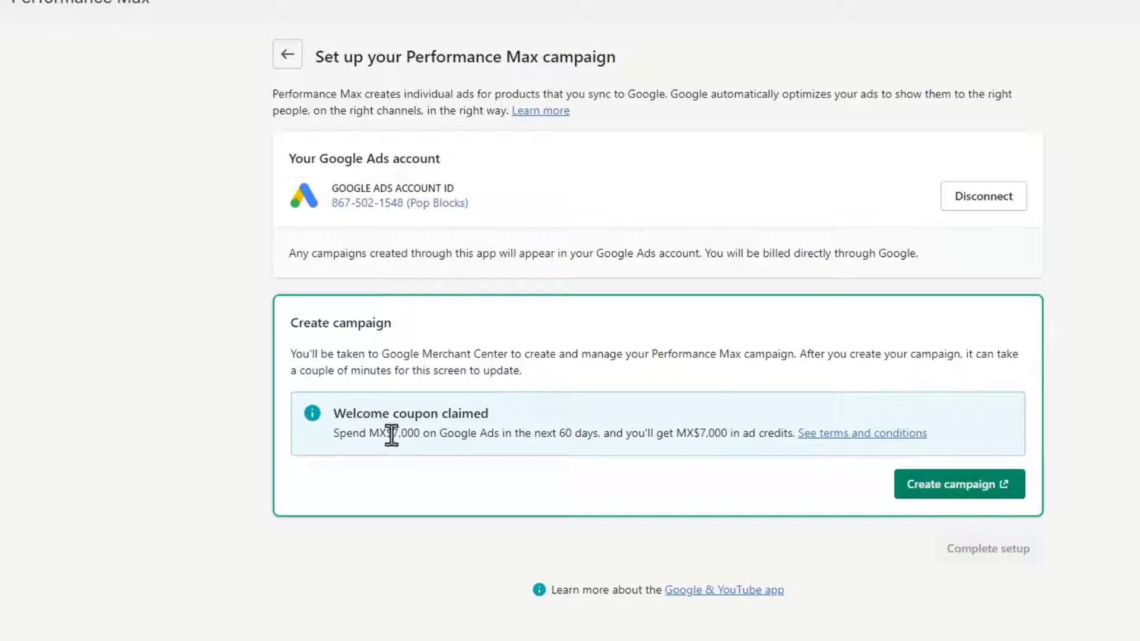
# Review the welcome coupon's required spend and ad-credit amounts.
pyautogui.moveTo(391, 435); pyautogui.dragTo(419, 434)
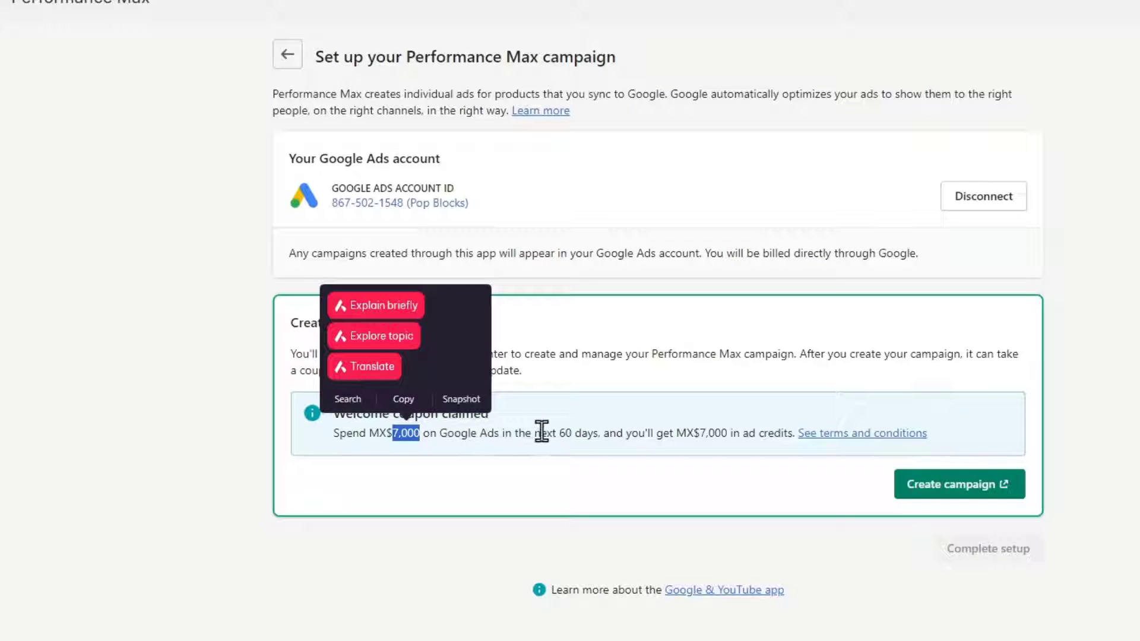
pyautogui.moveTo(638, 433); pyautogui.dragTo(756, 434)
pyautogui.click(771, 445)
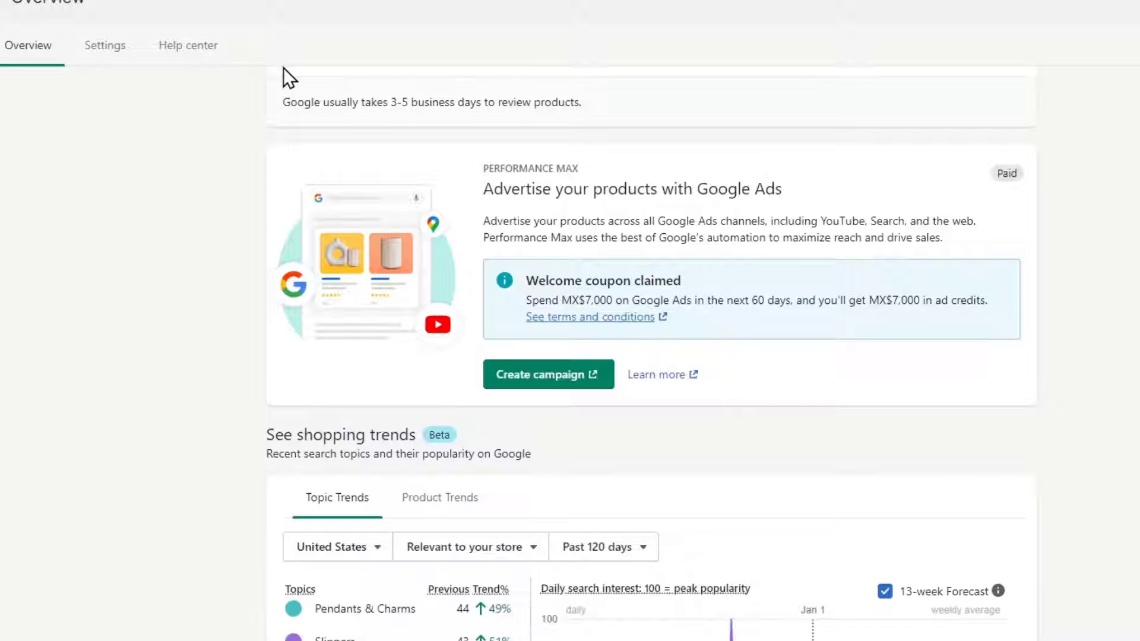
pyautogui.scroll(-5, 842, 167)
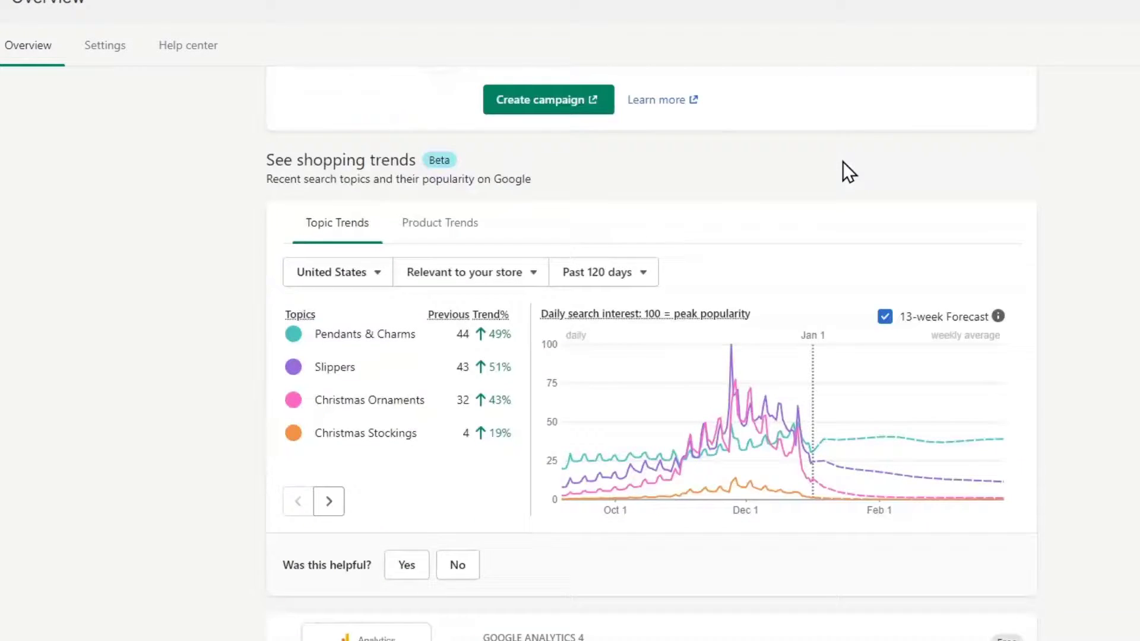
pyautogui.scroll(5, 849, 181)
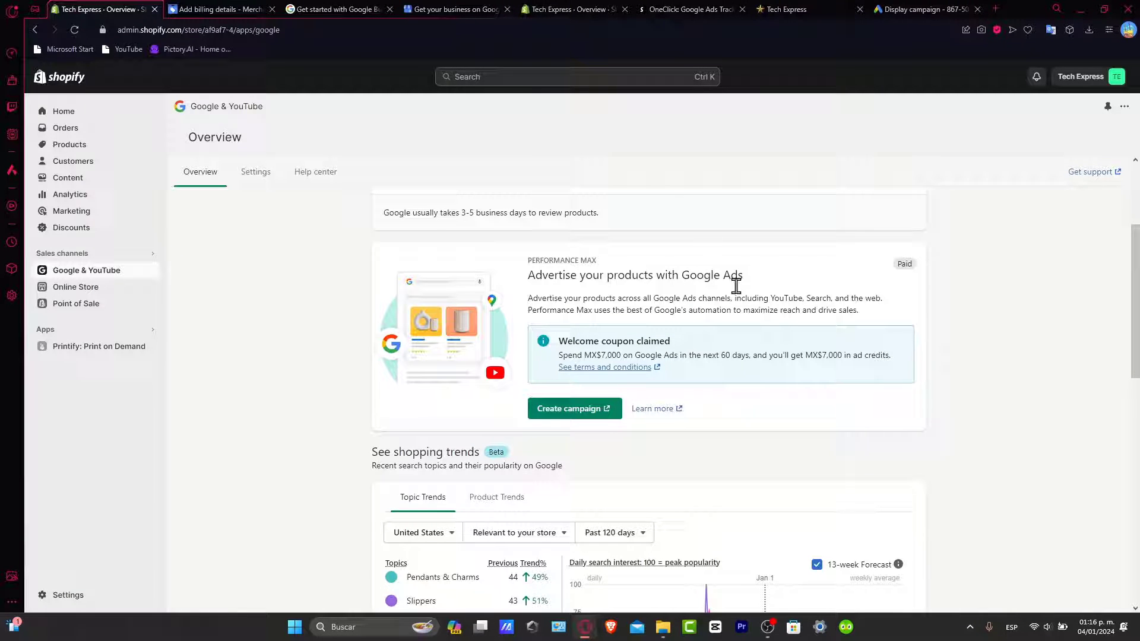
pyautogui.scroll(2, 517, 226)
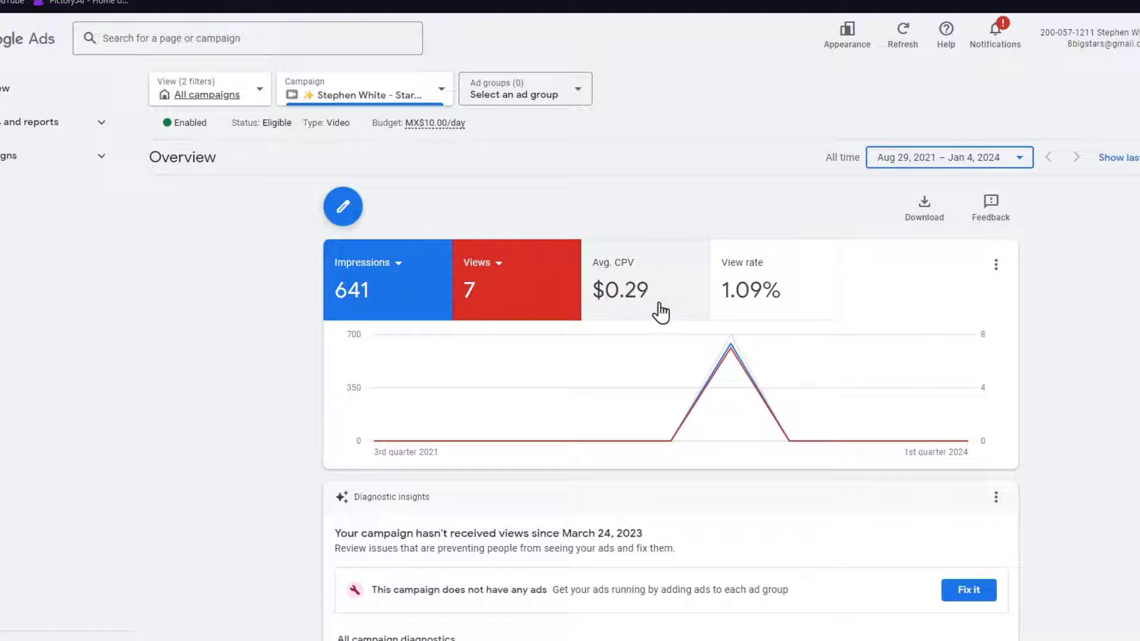
# Scroll through the video campaign's performance chart, Devices, Ad schedule and Locations cards.
pyautogui.scroll(-10, 789, 318)
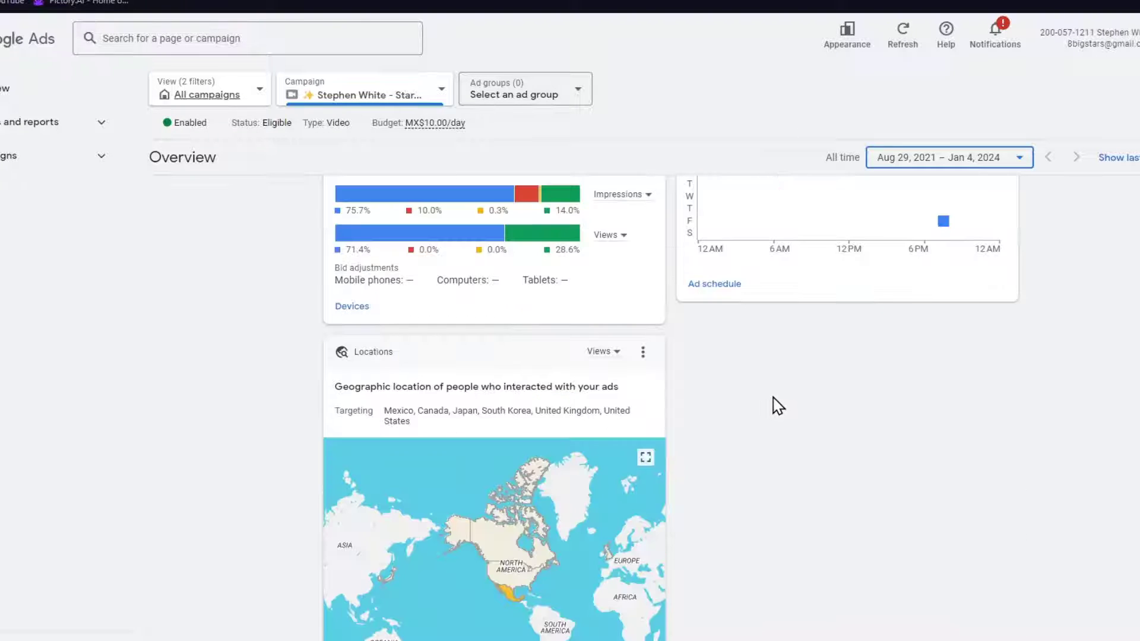
pyautogui.scroll(4, 778, 407)
pyautogui.scroll(-7, 778, 407)
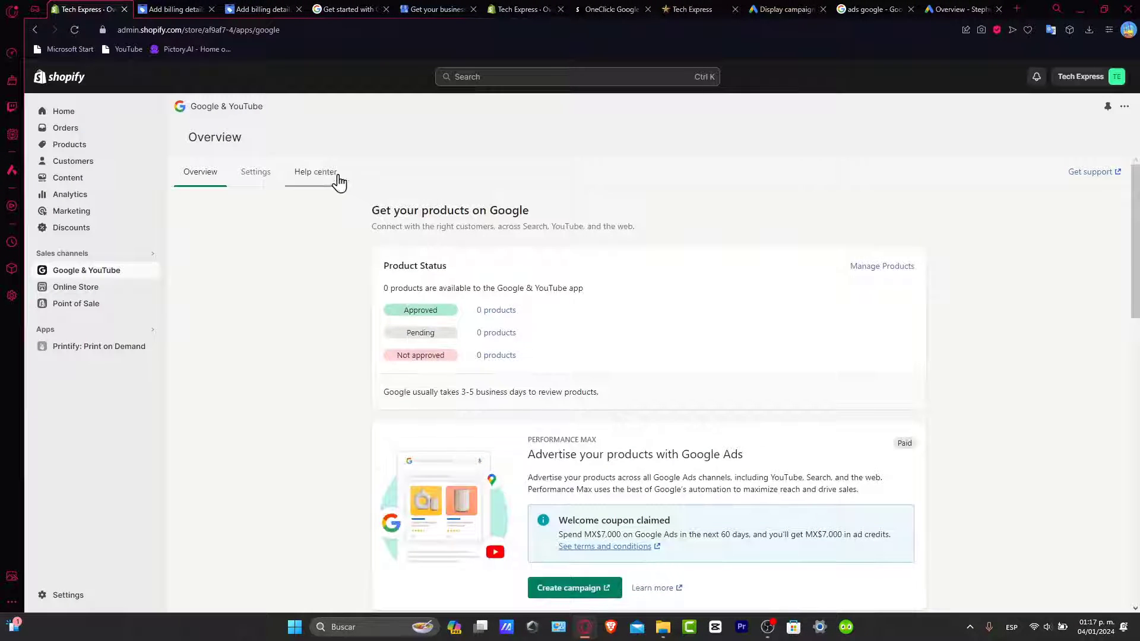
# Disconnect the Google Ads account in the app's Settings and confirm.
pyautogui.click(260, 177)
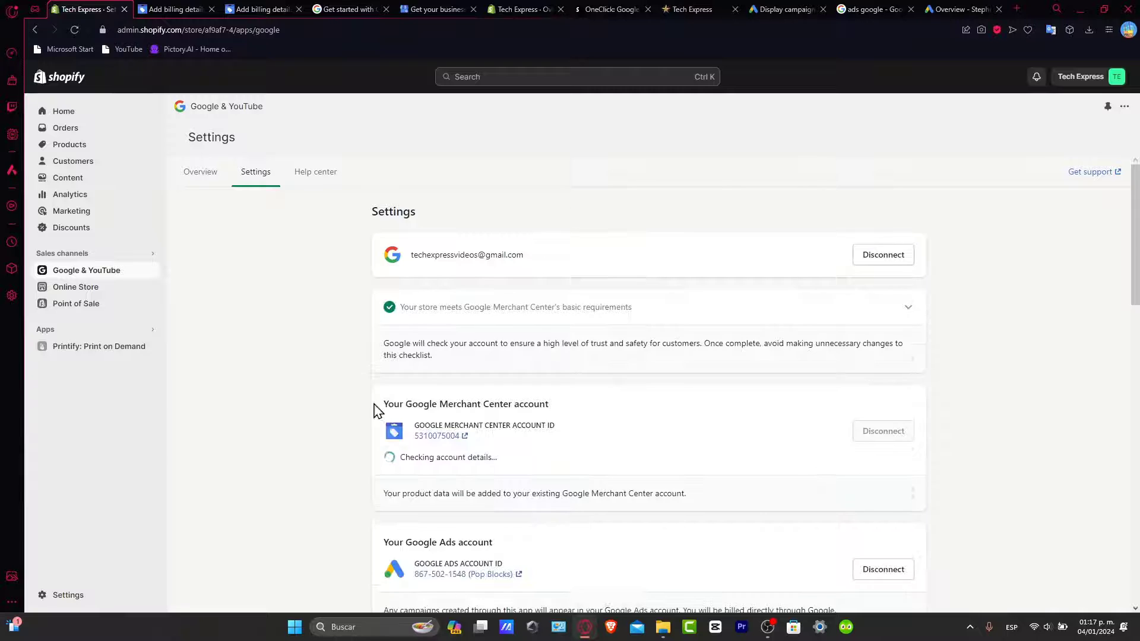
pyautogui.scroll(-3, 801, 430)
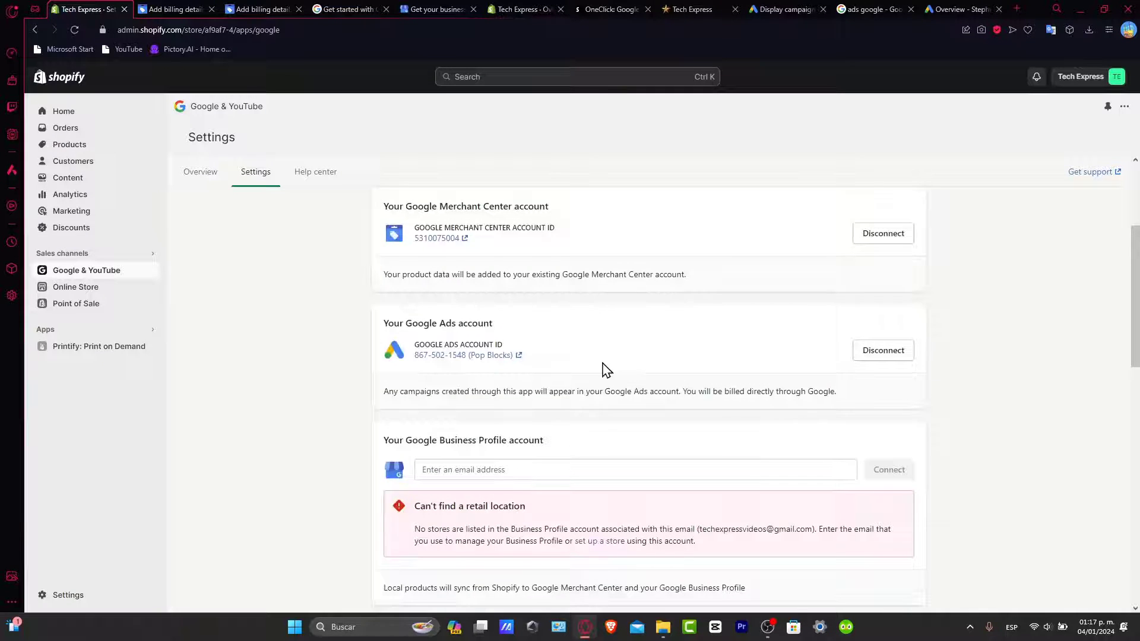
pyautogui.moveTo(448, 342); pyautogui.dragTo(473, 339)
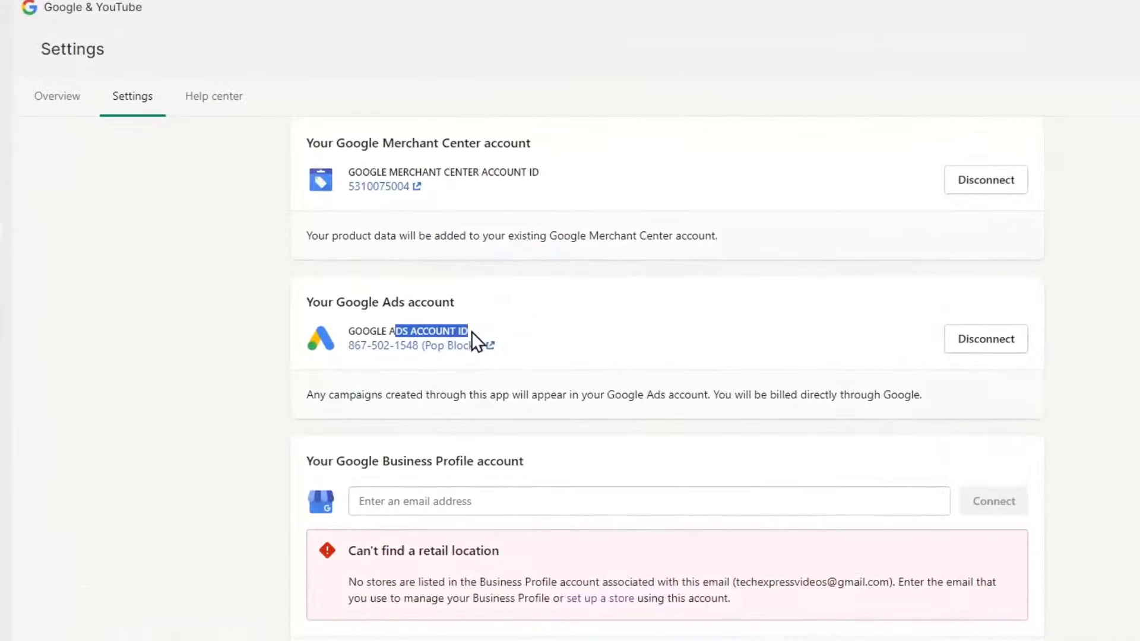
pyautogui.click(474, 339)
pyautogui.click(977, 347)
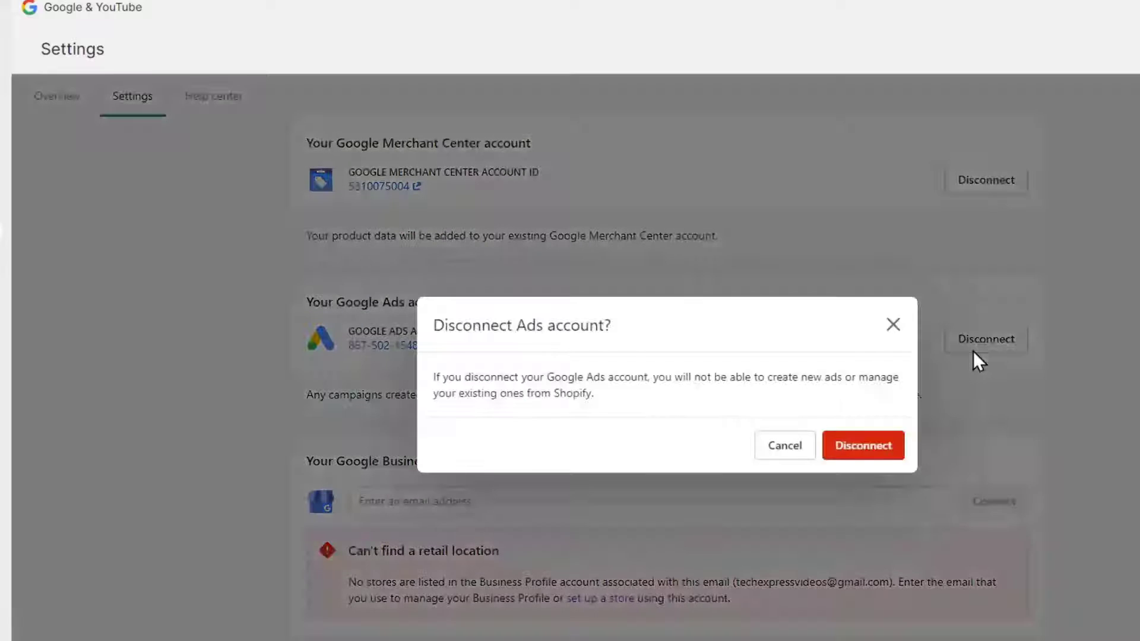
pyautogui.click(856, 452)
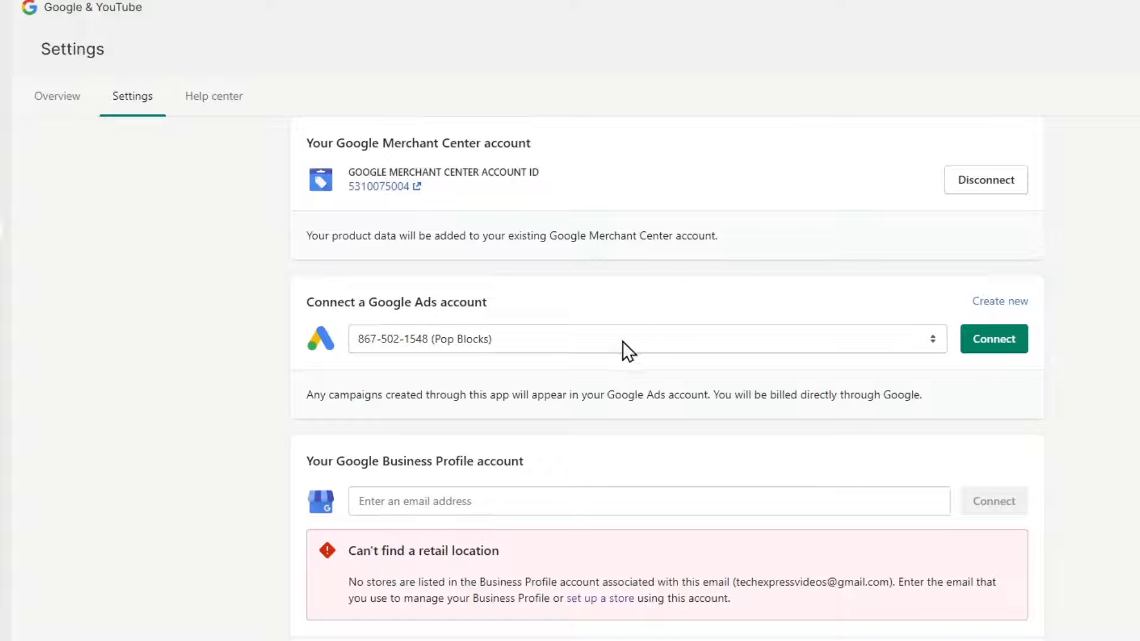
# Reselect the same account, start a new Google Ads account, then leave Settings for Overview.
pyautogui.click(622, 341)
pyautogui.click(623, 357)
pyautogui.click(980, 302)
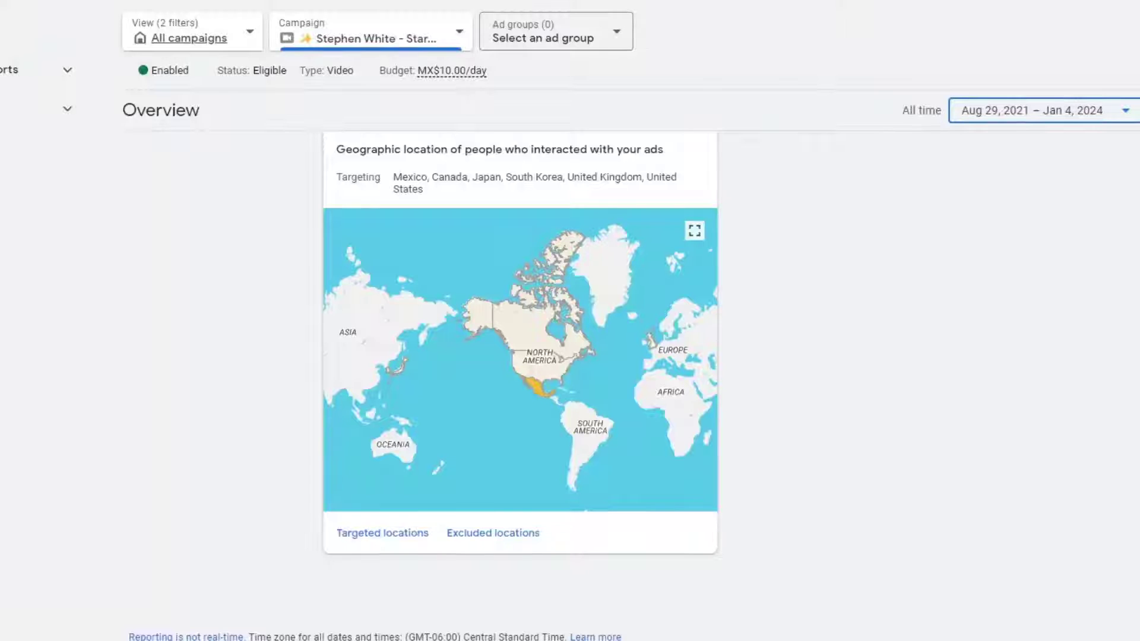
pyautogui.scroll(10, 900, 440)
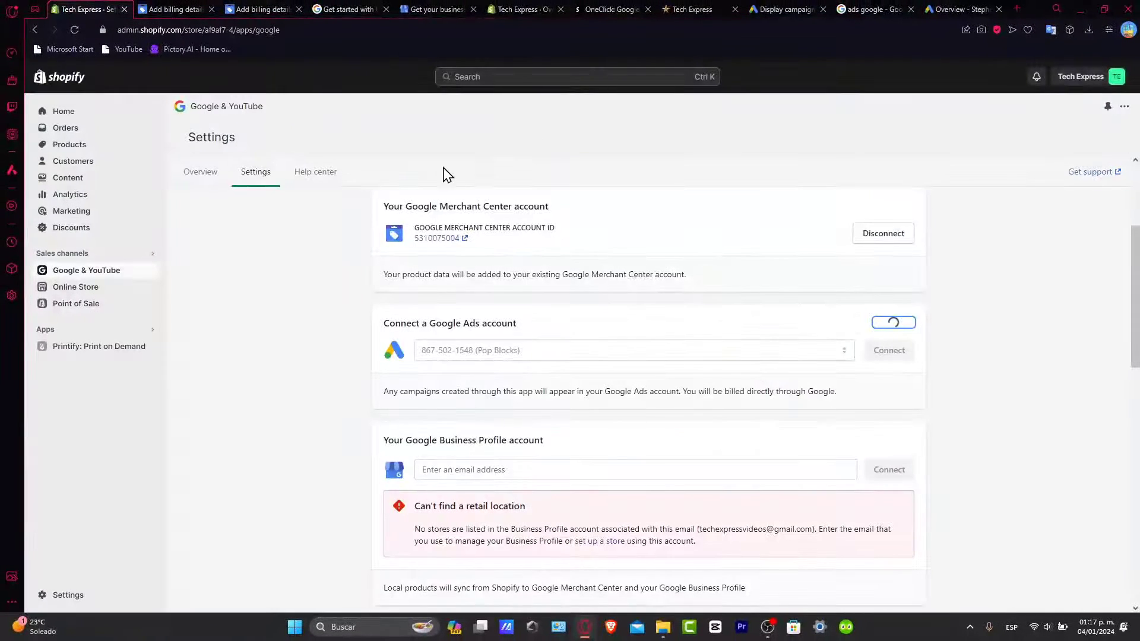
pyautogui.click(200, 172)
pyautogui.click(638, 101)
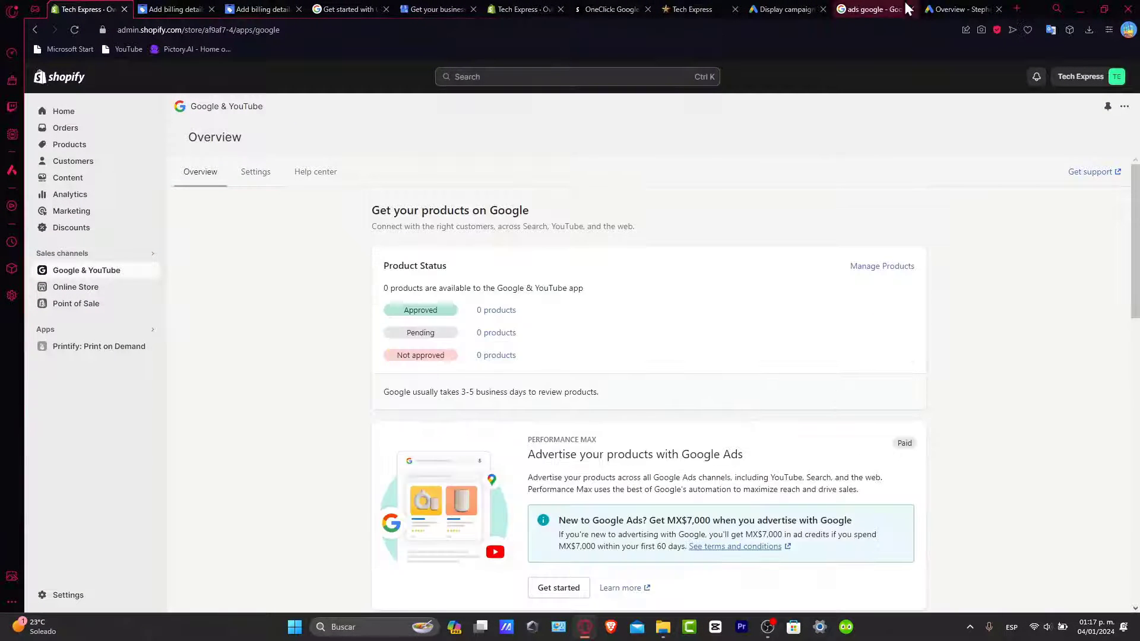
# Open the Insights report for all campaigns under Insights and reports.
pyautogui.click(947, 10)
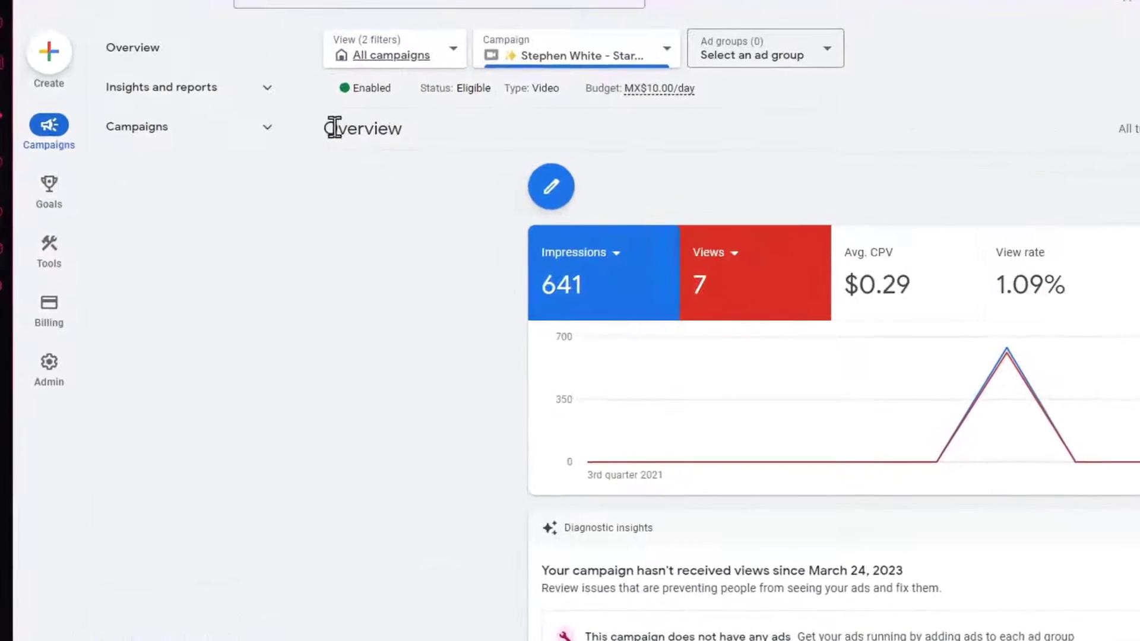
pyautogui.click(44, 148)
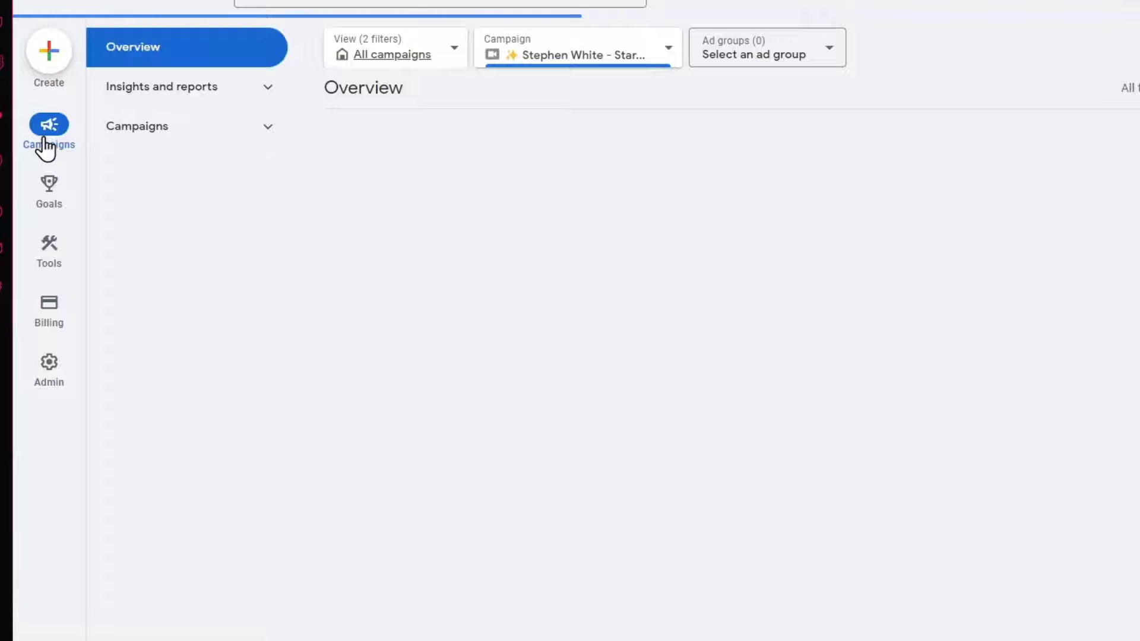
pyautogui.click(229, 95)
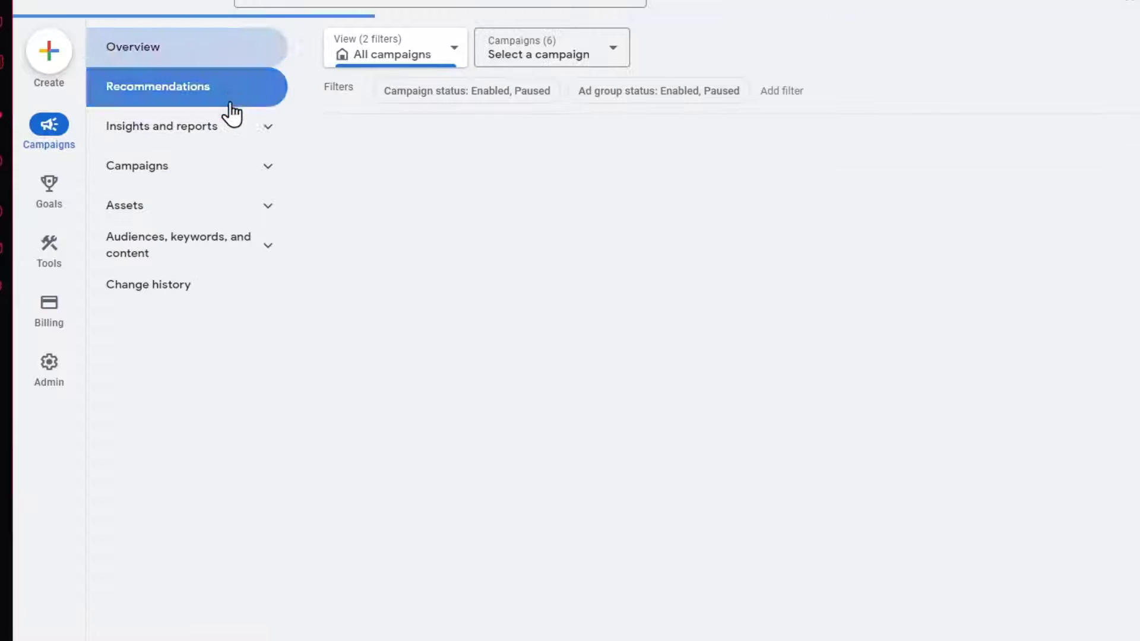
pyautogui.click(225, 128)
pyautogui.click(225, 175)
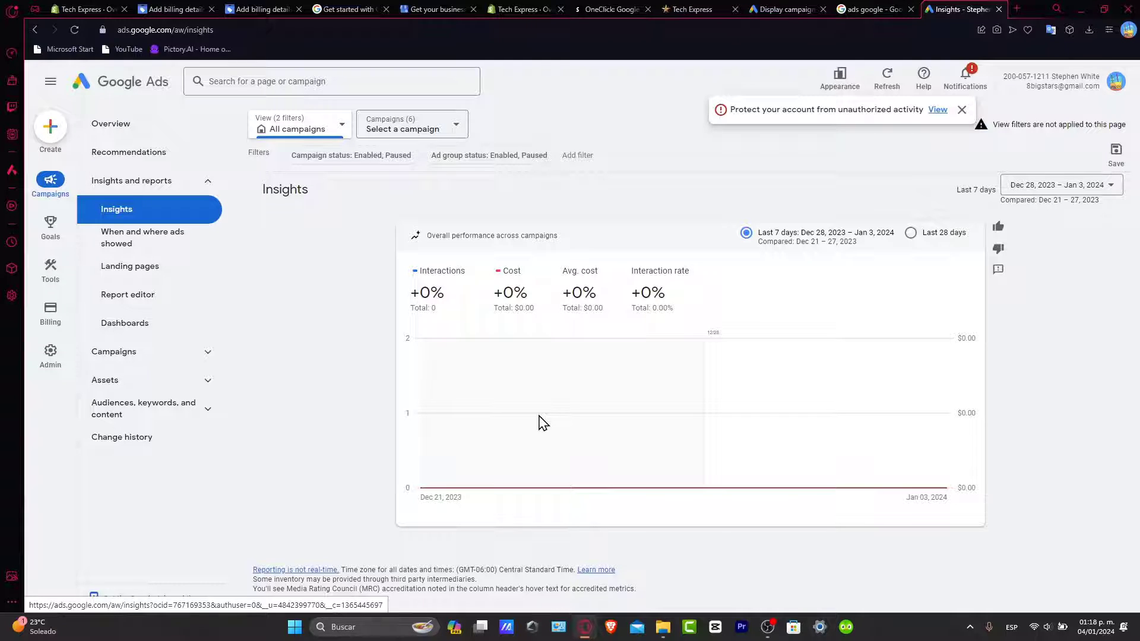
# Set the Insights date range to Last 28 days and dismiss the account-protection notice.
pyautogui.click(1092, 183)
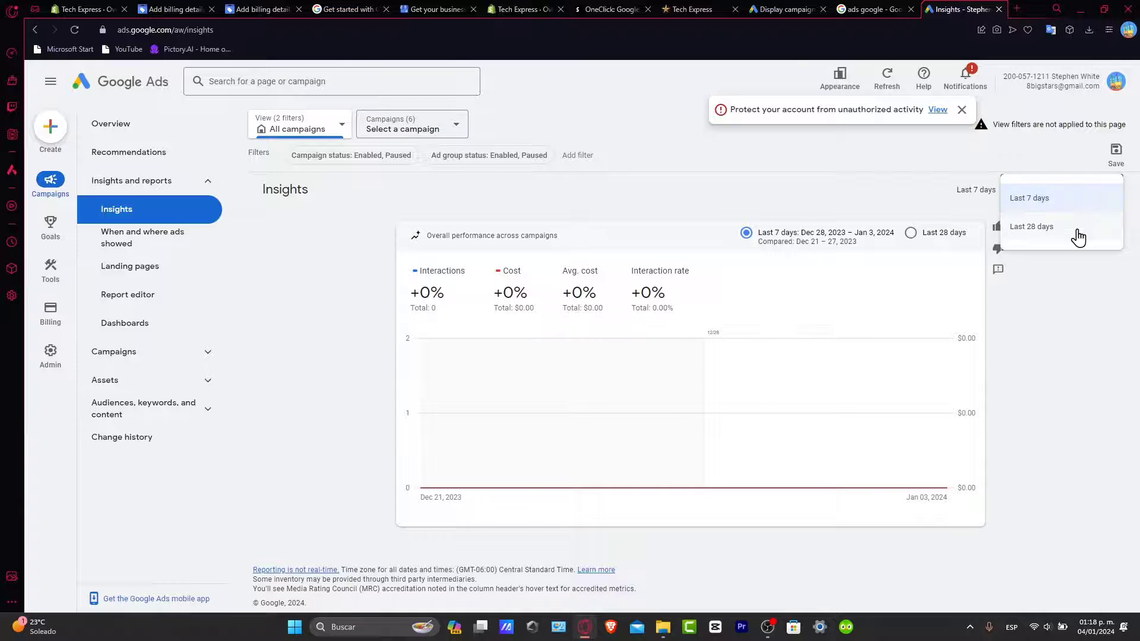
pyautogui.click(1081, 228)
pyautogui.click(1079, 200)
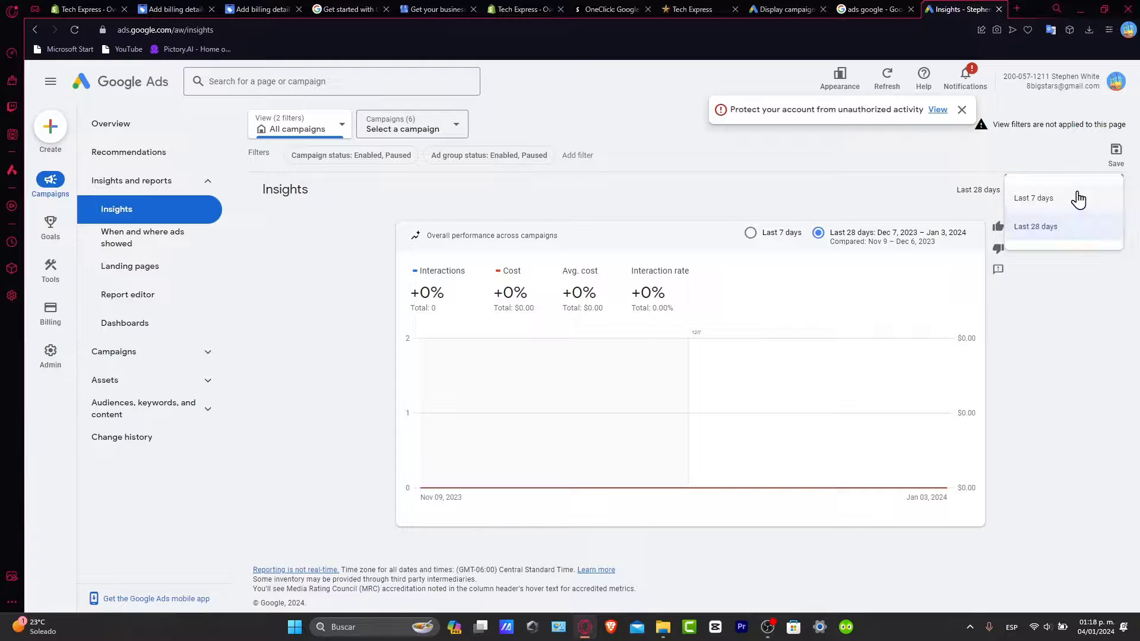
pyautogui.click(929, 194)
pyautogui.click(962, 110)
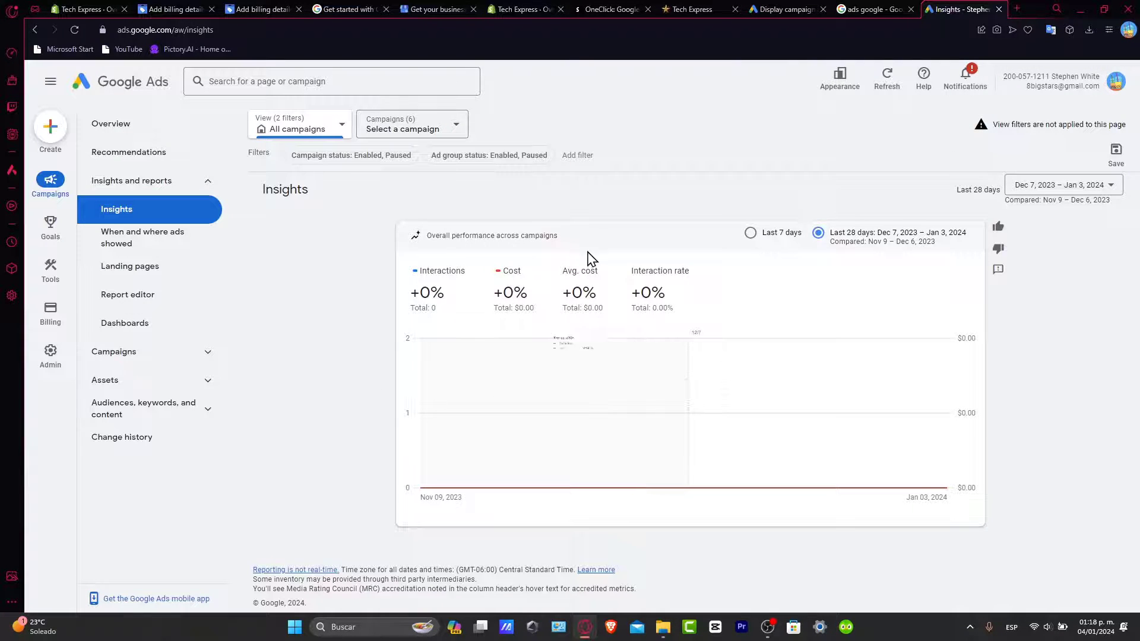
# Switch back to the Tech Express Shopify tab showing the Google & YouTube Overview.
pyautogui.click(106, 9)
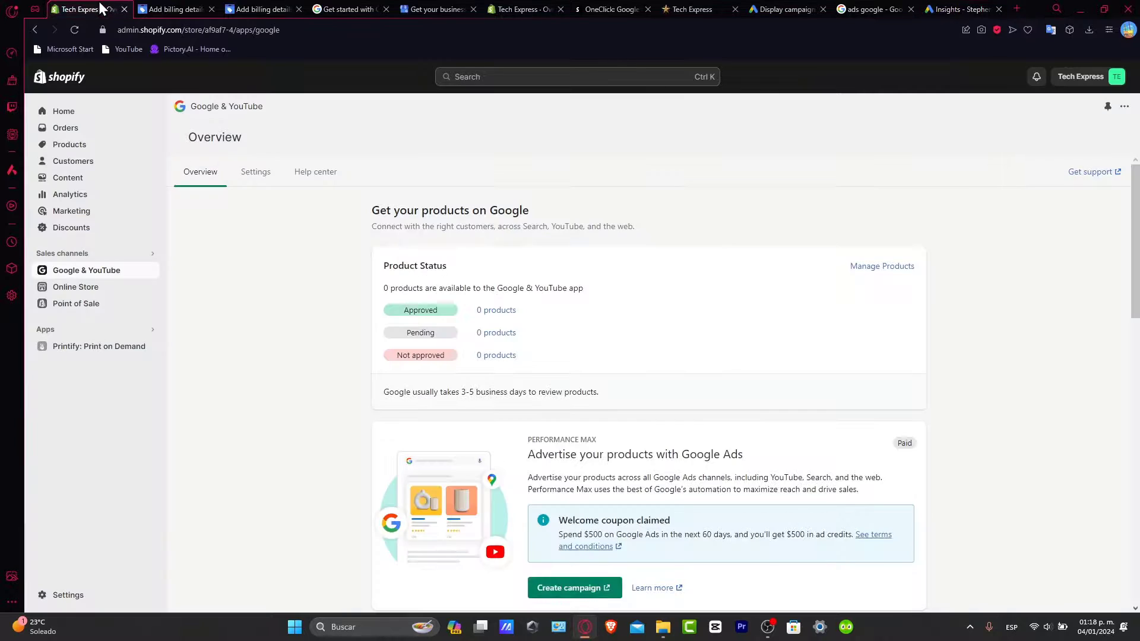